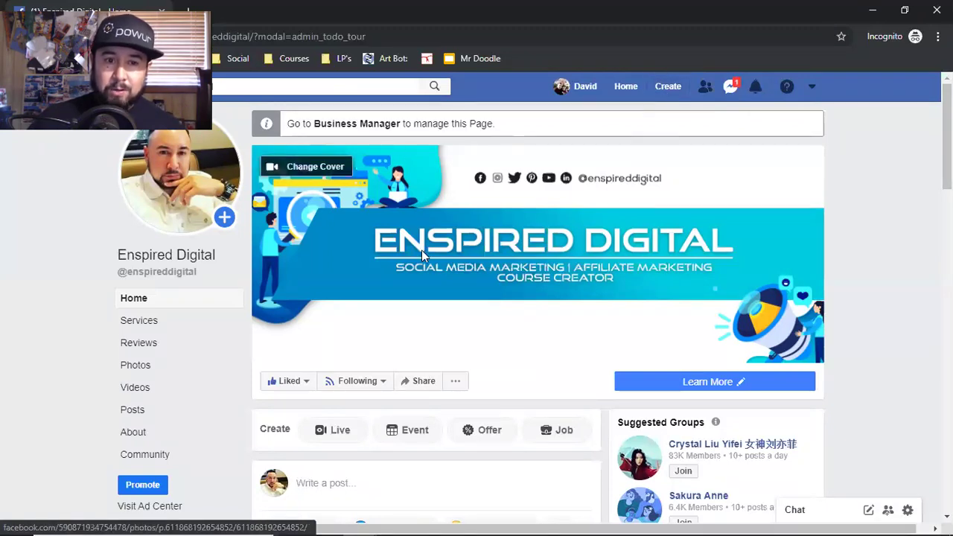
Start creating an ad from the Facebook page and choose the TSREA Clients ad account
left_click(676, 93)
left_click(557, 179)
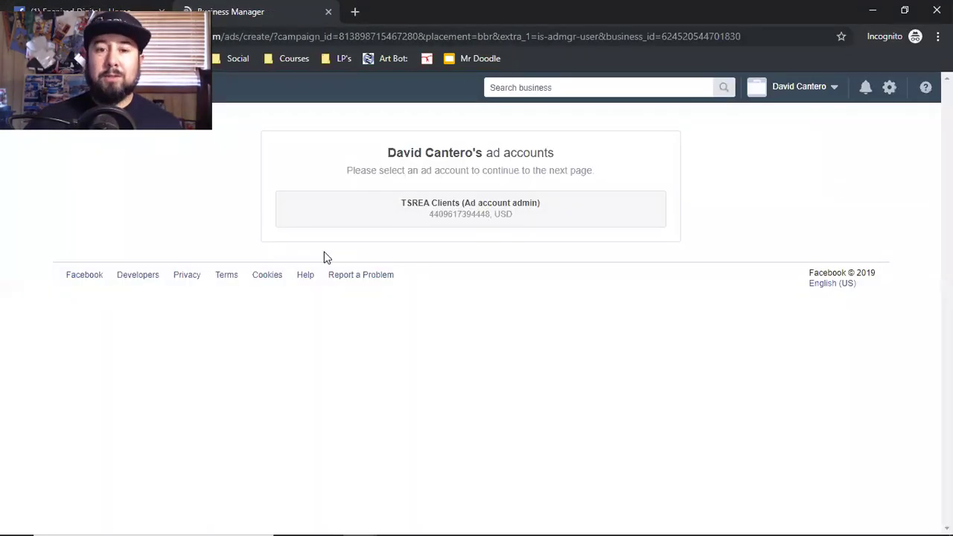
left_click(463, 219)
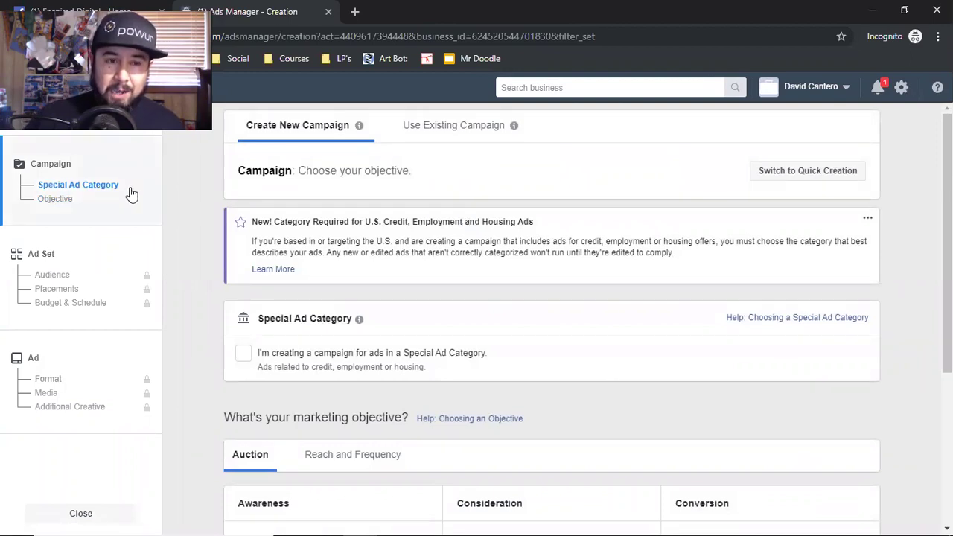
Go to the campaign's Objective section and show the full list of marketing objectives
left_click(55, 199)
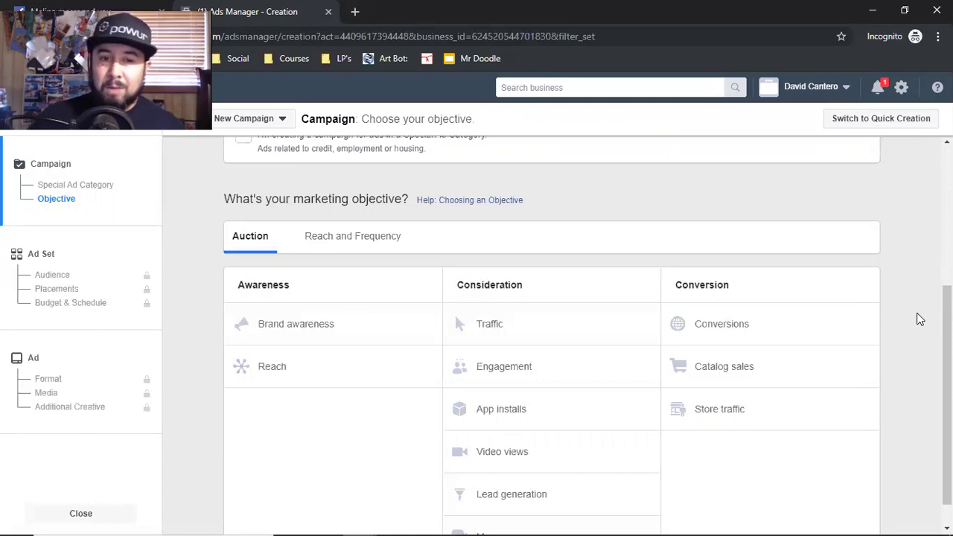
scroll(475, 324, "down", 1)
scroll(480, 342, "down", 1)
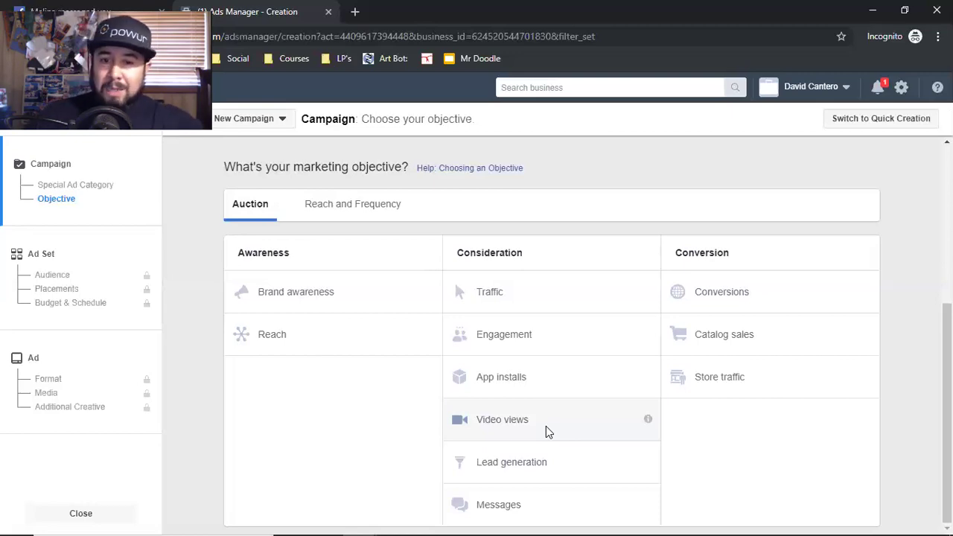
Open the FB Ads 4 Beginners landing page in a new browser tab
left_click(356, 13)
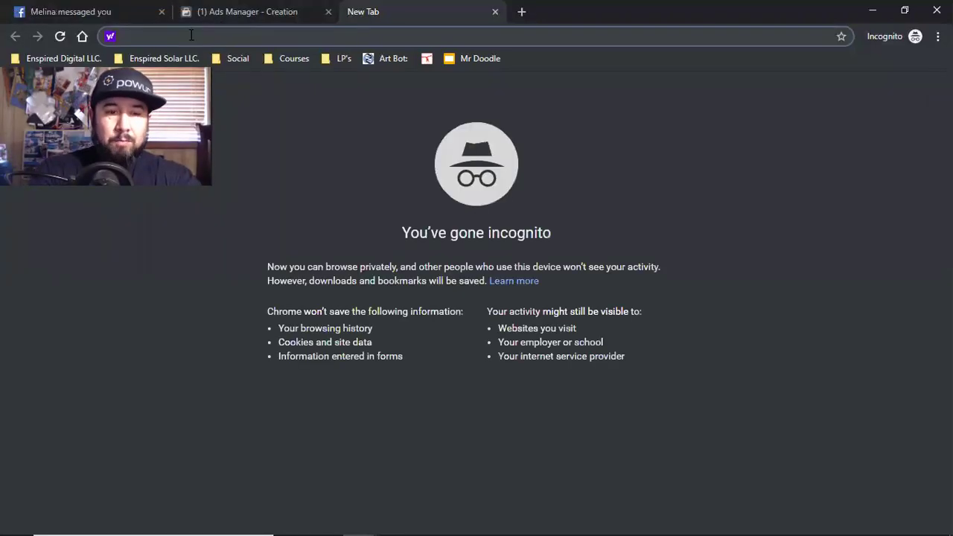
type("fb")
key("Return")
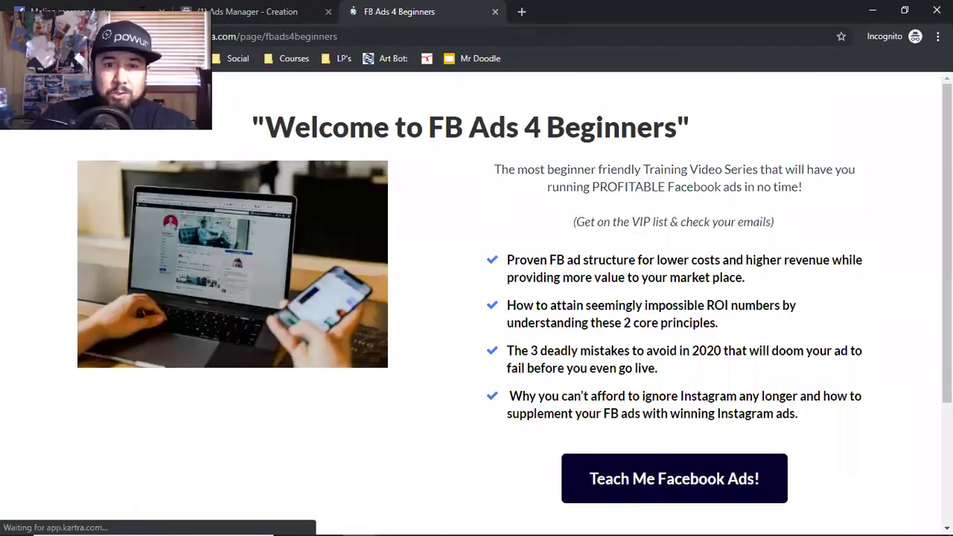
Examine the landing page's headline and bullet points, highlighting the passages on ROI and core principles
triple_click(522, 265)
left_click(546, 277)
double_click(542, 326)
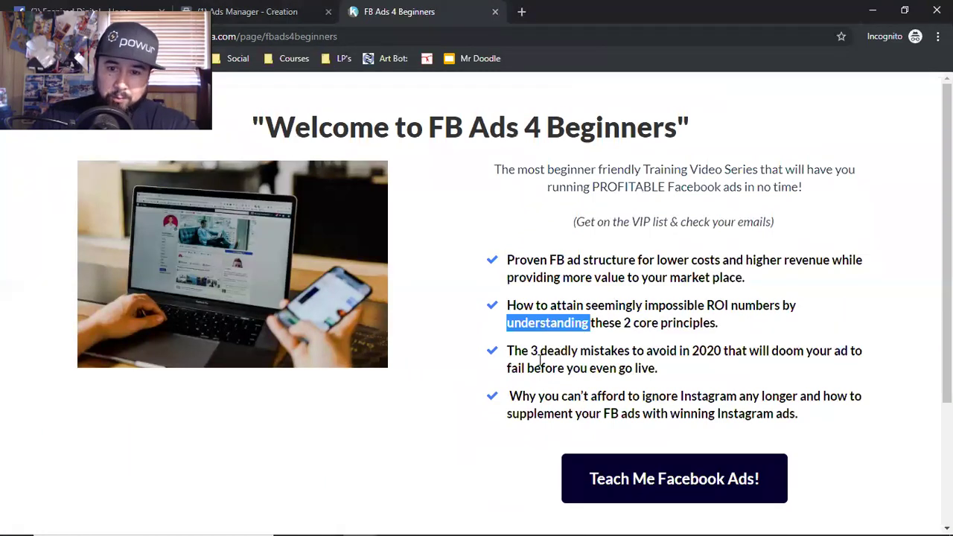
triple_click(544, 360)
double_click(546, 323)
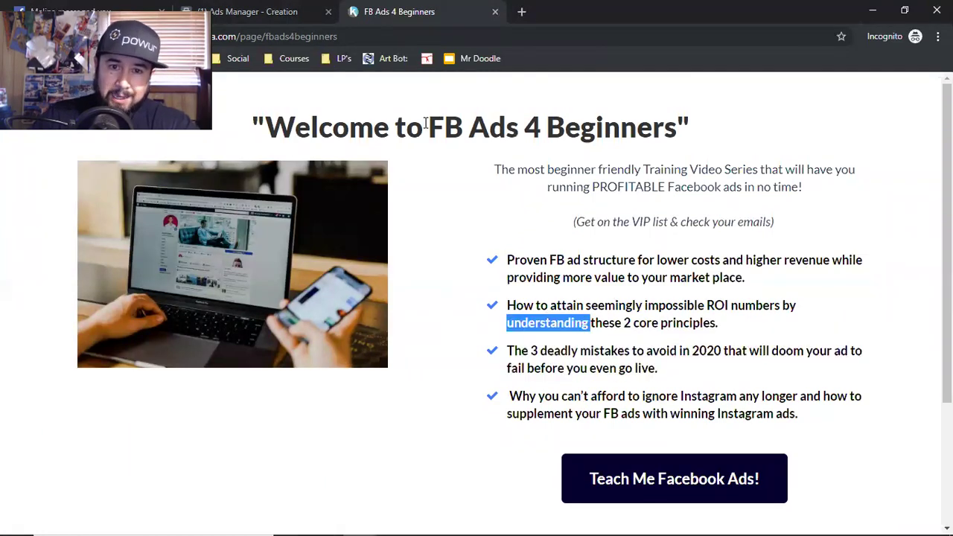
left_click(425, 125)
triple_click(425, 125)
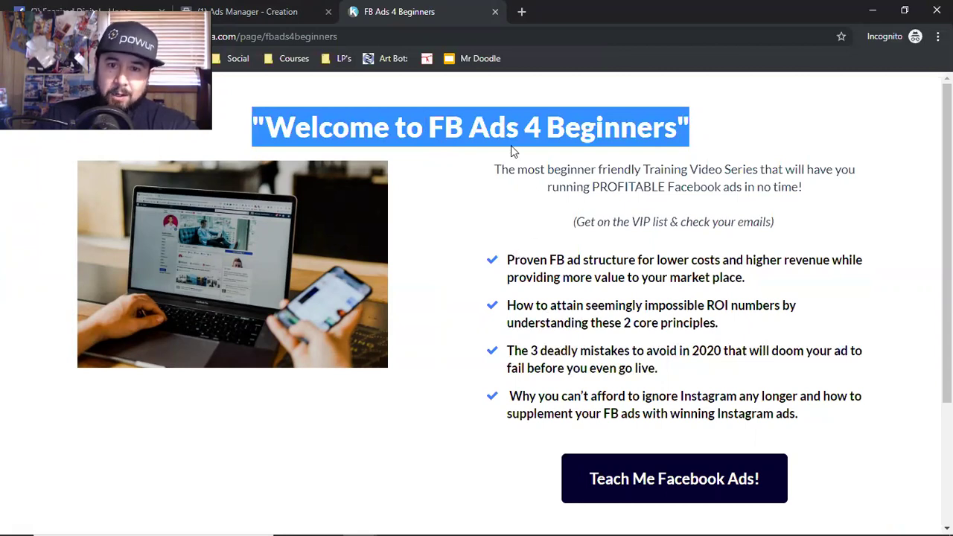
left_click(418, 127)
triple_click(418, 127)
left_click(643, 306)
triple_click(644, 305)
scroll(644, 306, "down", 2)
Preview the landing page's VIP sign-up form, close it without filling it in, and return to Ads Manager
left_click(641, 321)
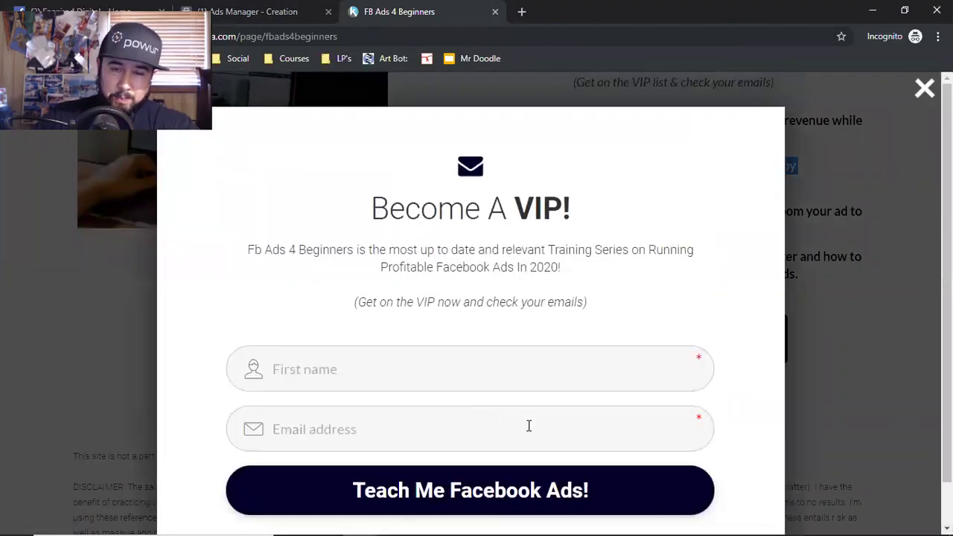
left_click(927, 87)
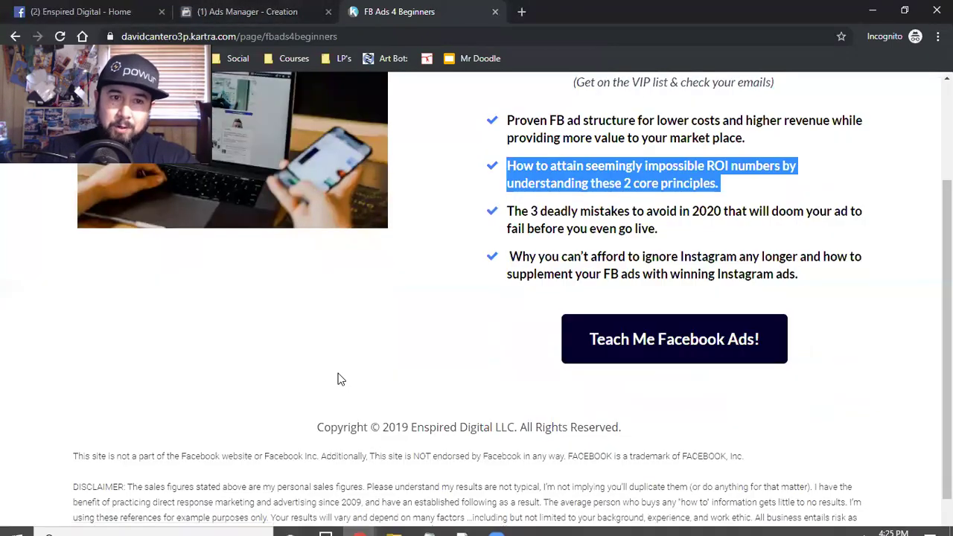
left_click(265, 9)
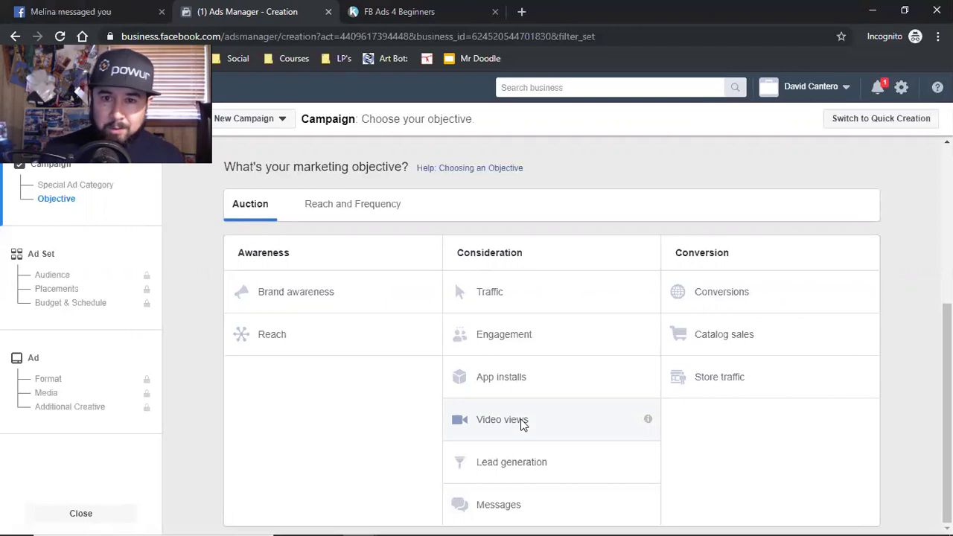
Read the description of the Conversions marketing objective
left_click(560, 88)
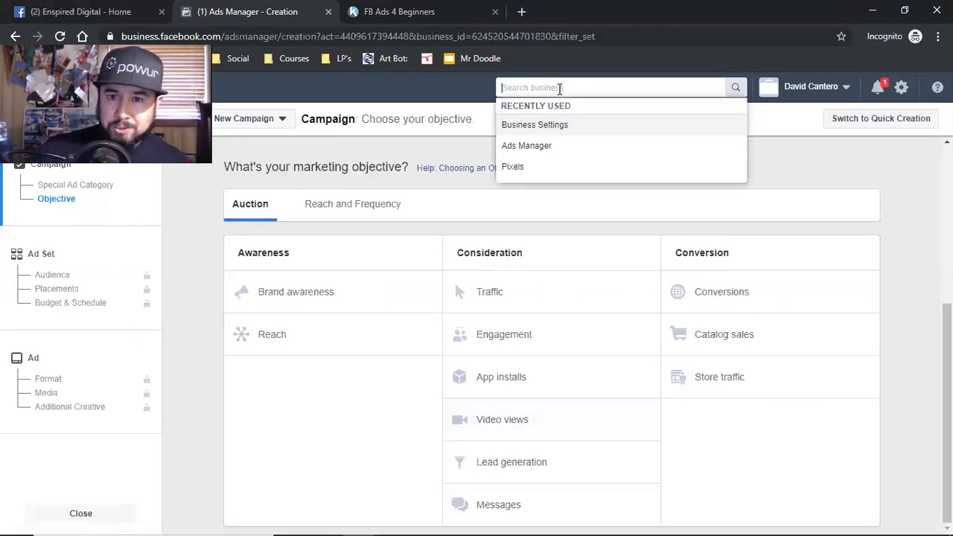
left_click(215, 370)
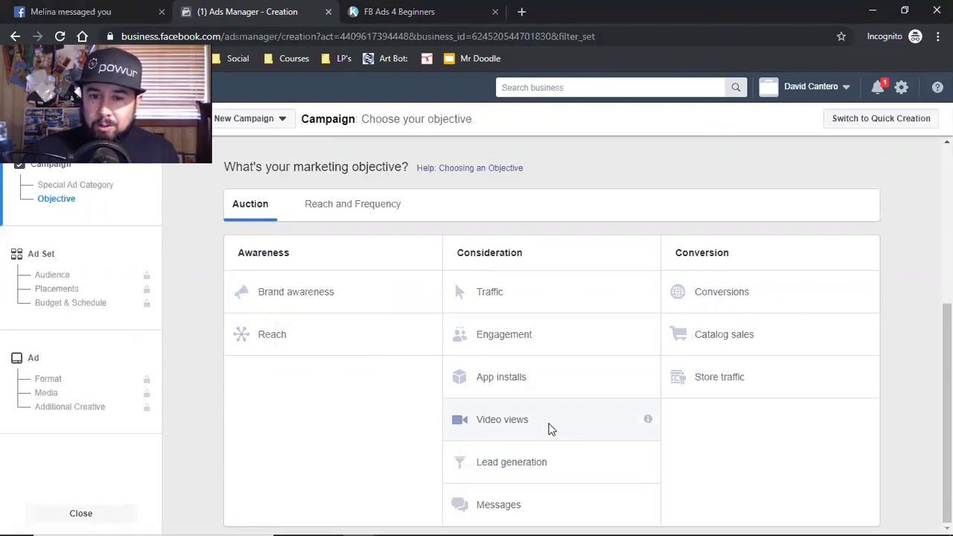
left_click(508, 421)
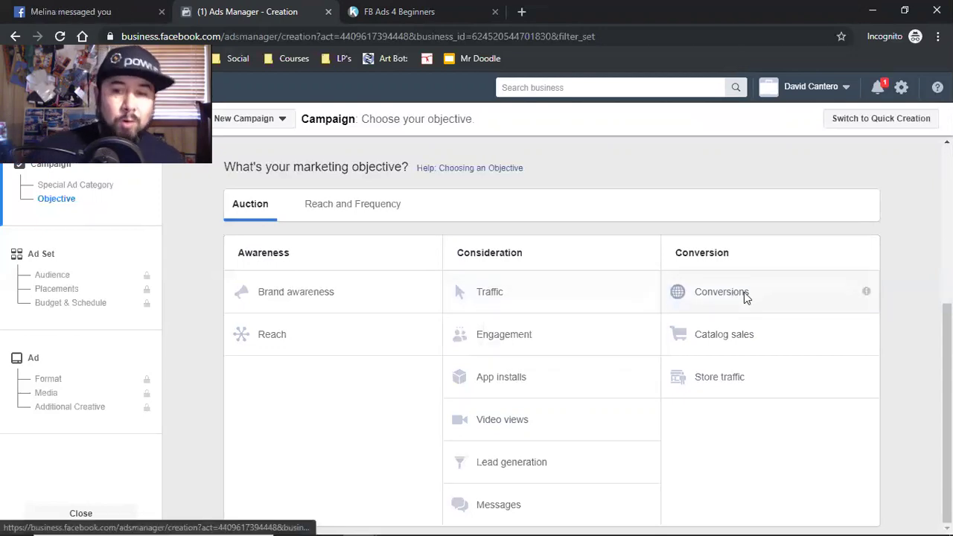
mouse_move(867, 292)
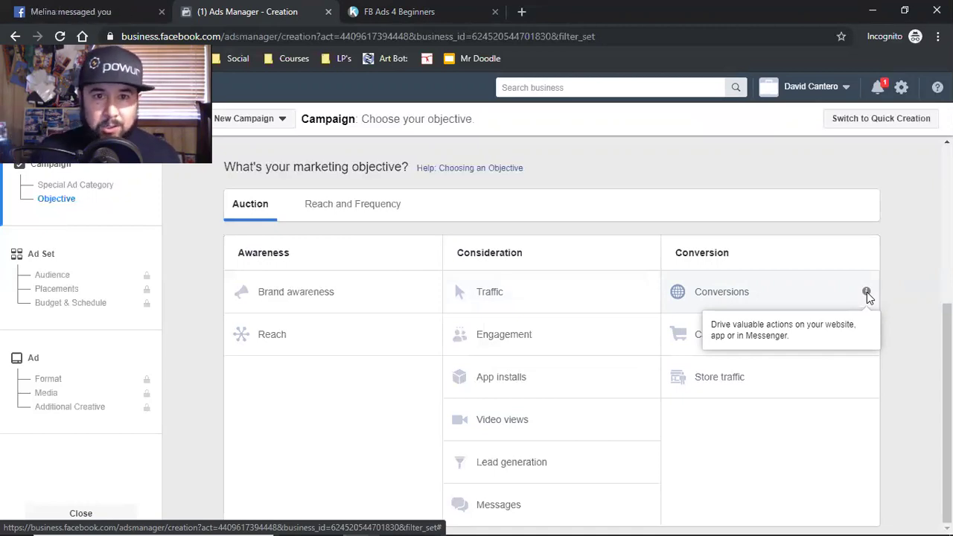
Review the FB Ads 4 Beginners page and its VIP sign-up form once more, and switch back to the campaign objectives
key("ctrl+Tab")
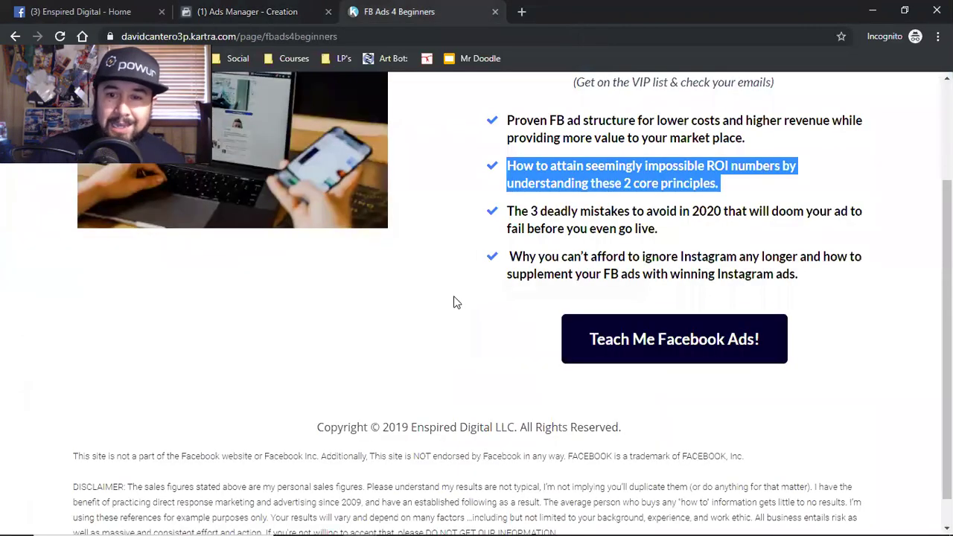
scroll(457, 306, "up", 2)
left_click(454, 278)
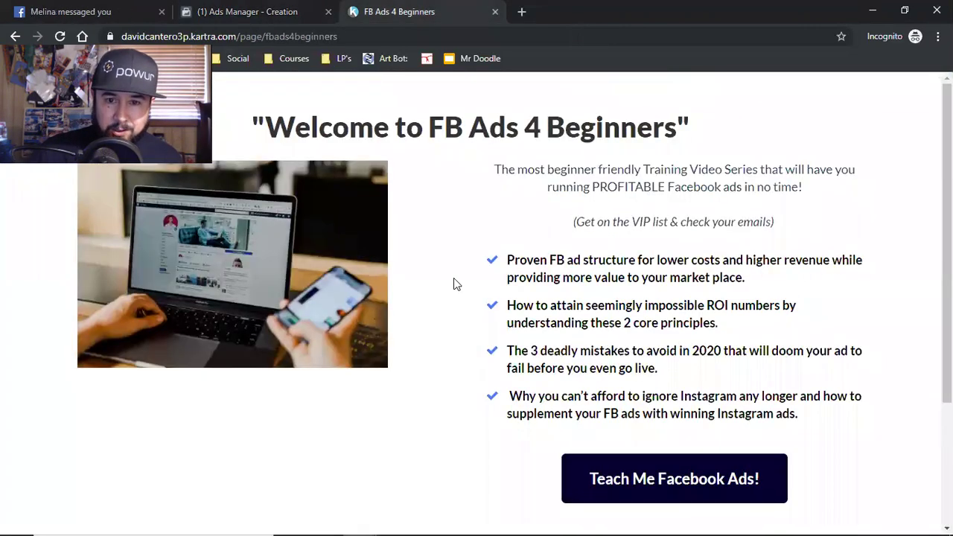
left_click(669, 488)
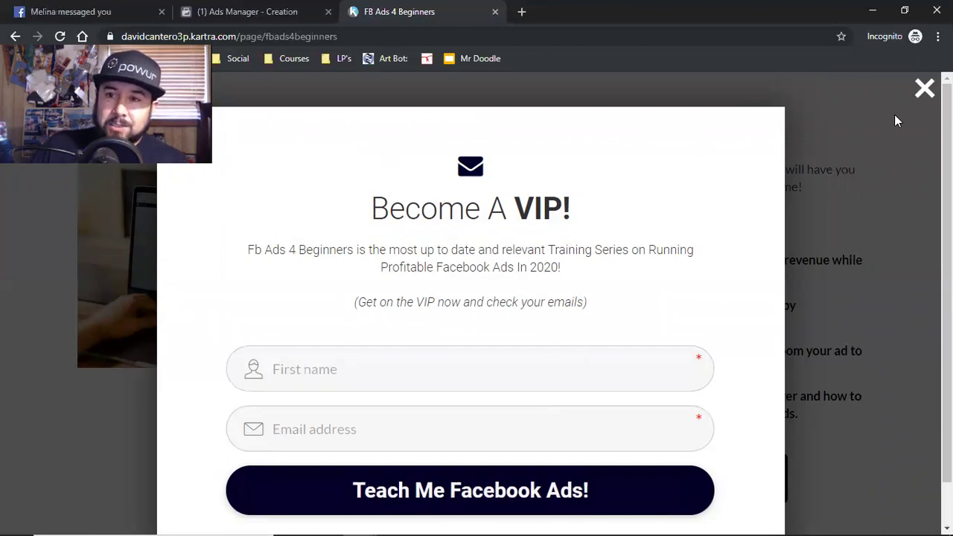
left_click(923, 93)
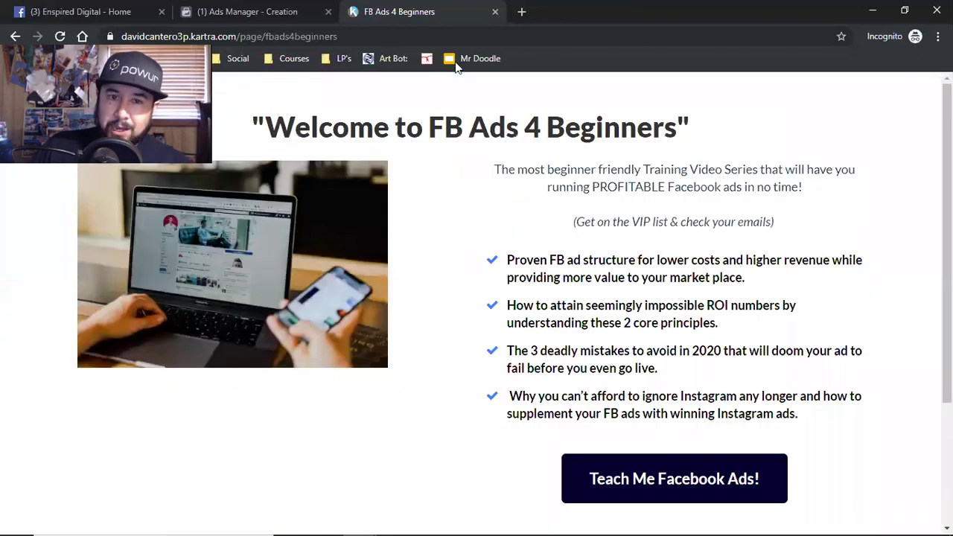
left_click(265, 11)
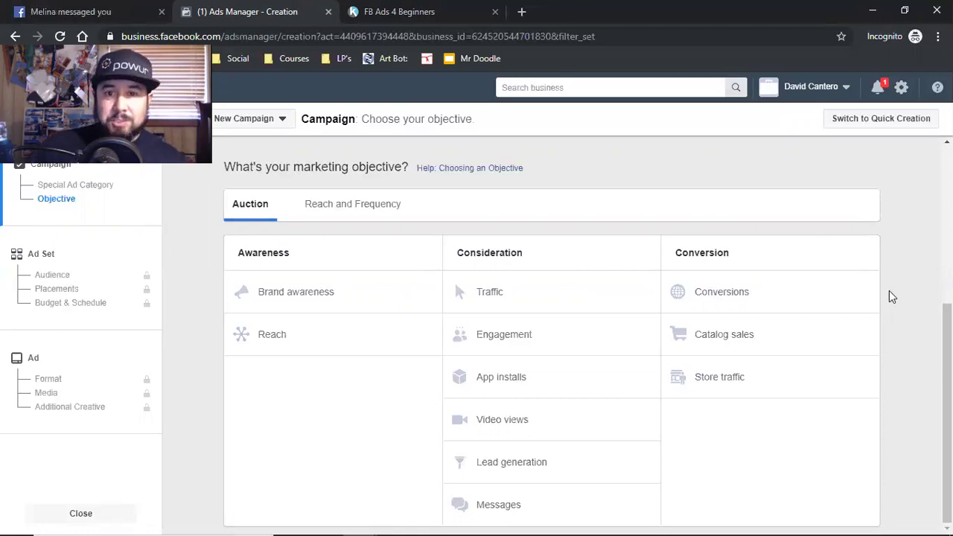
Open digitalagencyblueprint.com in a new browser tab
left_click(521, 11)
type("digitalagencyblueprint.com")
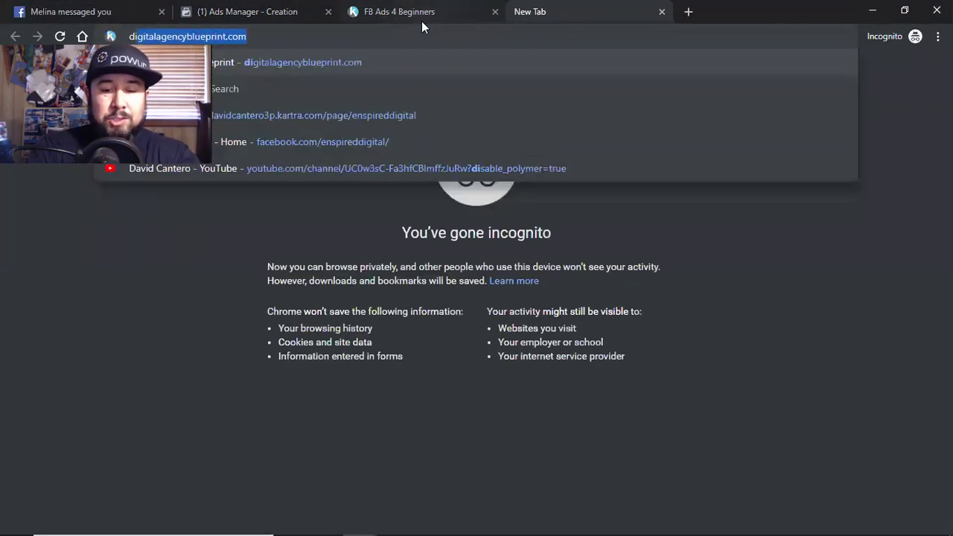
key("Return")
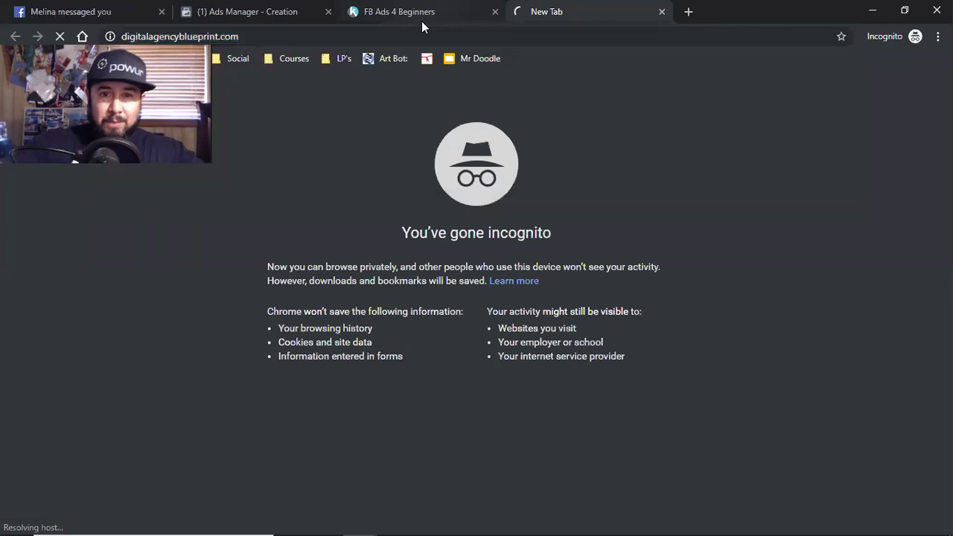
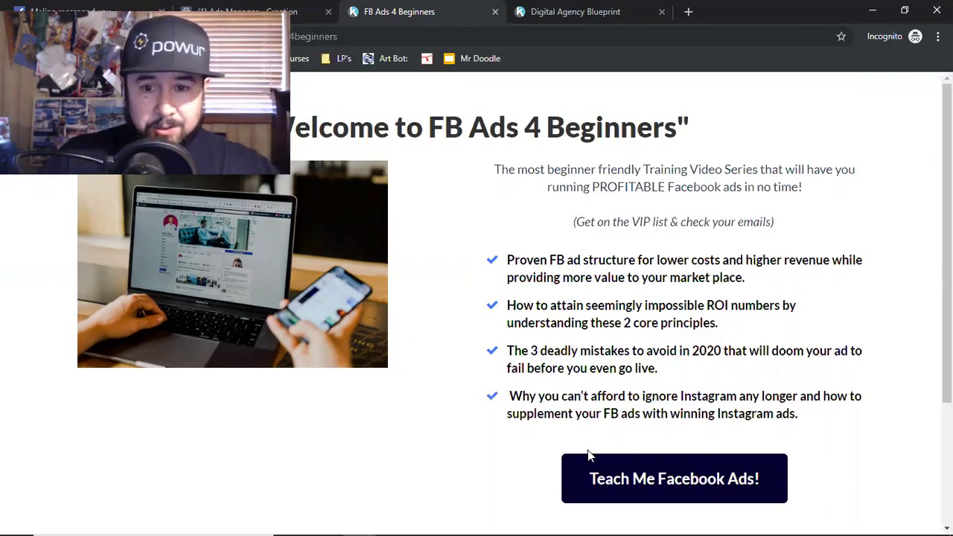
Show the name and email fields of the FB Ads 4 Beginners opt-in form and close the form
left_click(618, 479)
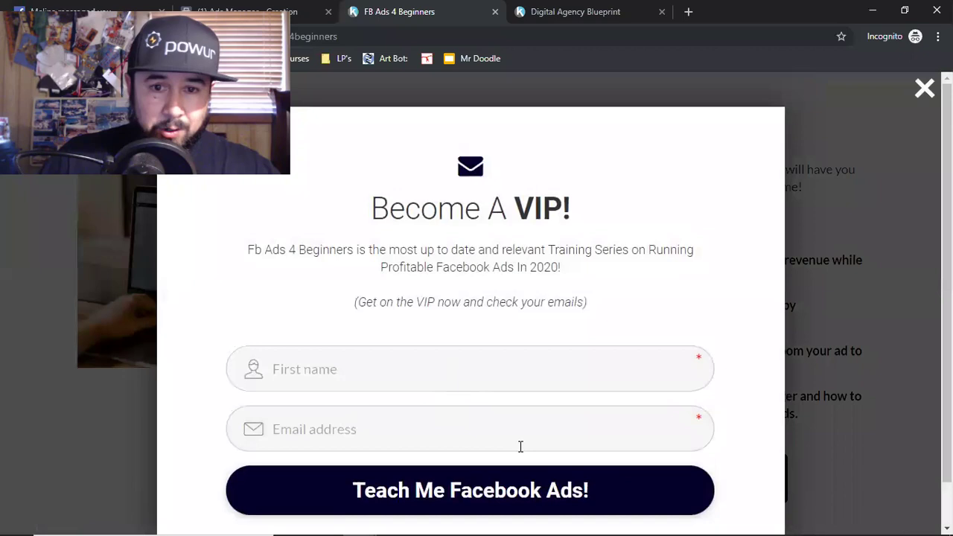
left_click(925, 88)
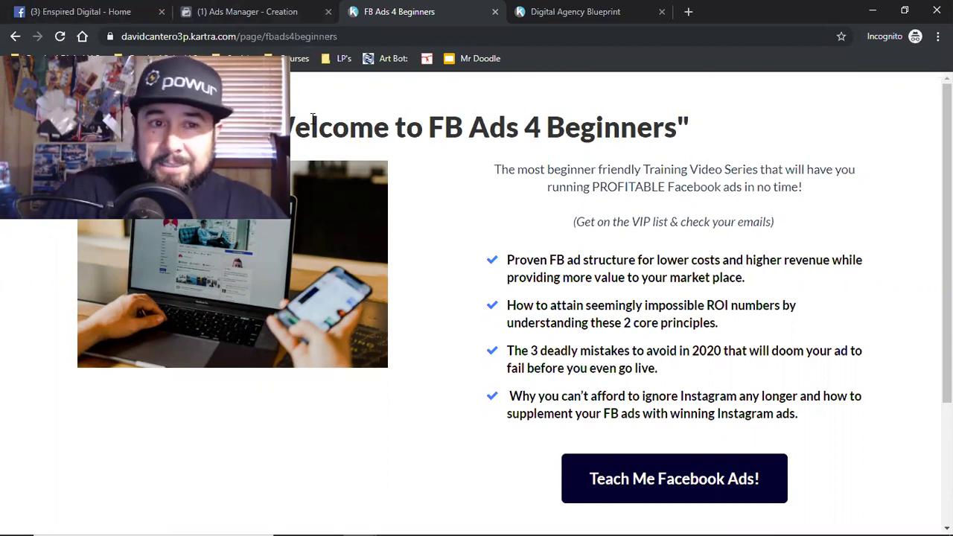
Open the bookmarked property landing page from the Enspired Digital LLC. bookmarks and look over its offer
left_click(58, 58)
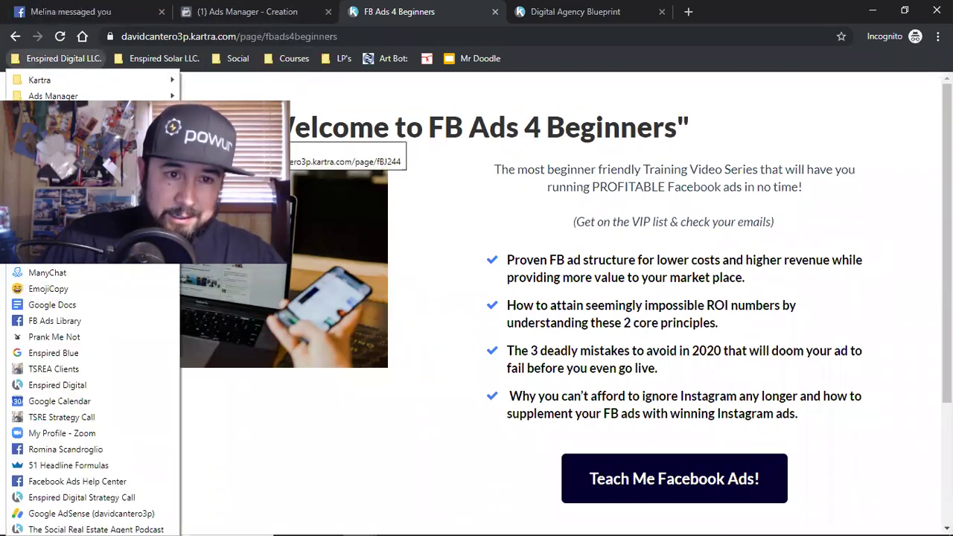
left_click(287, 134)
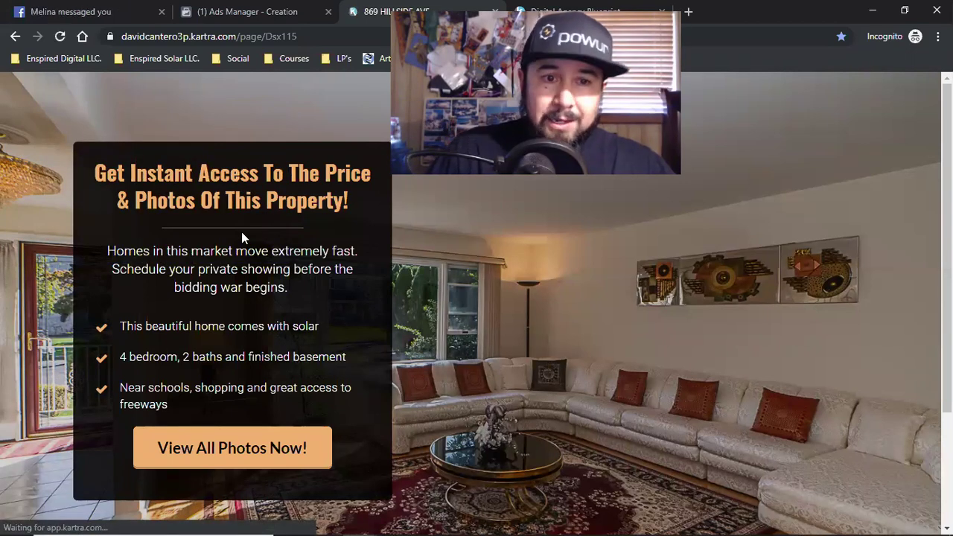
scroll(178, 237, "down", 1)
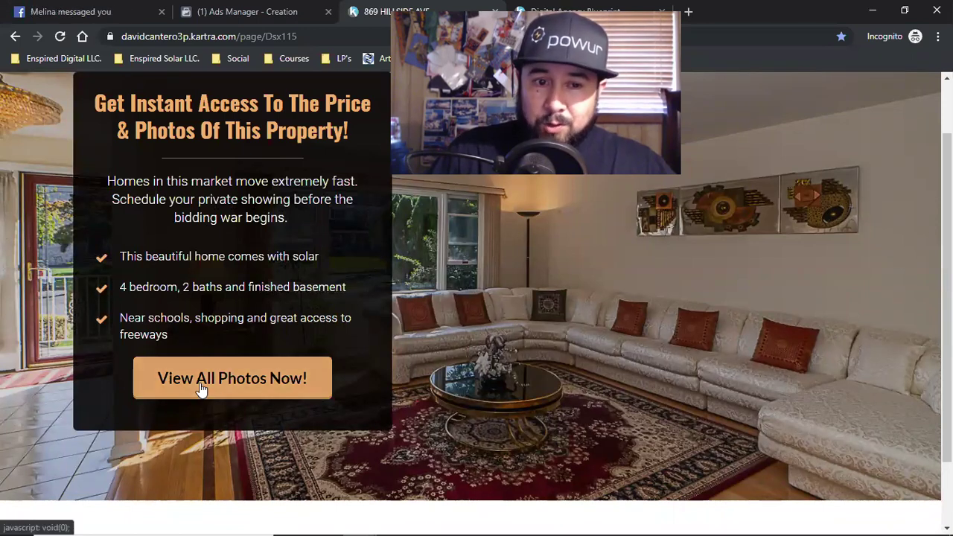
scroll(206, 390, "up", 1)
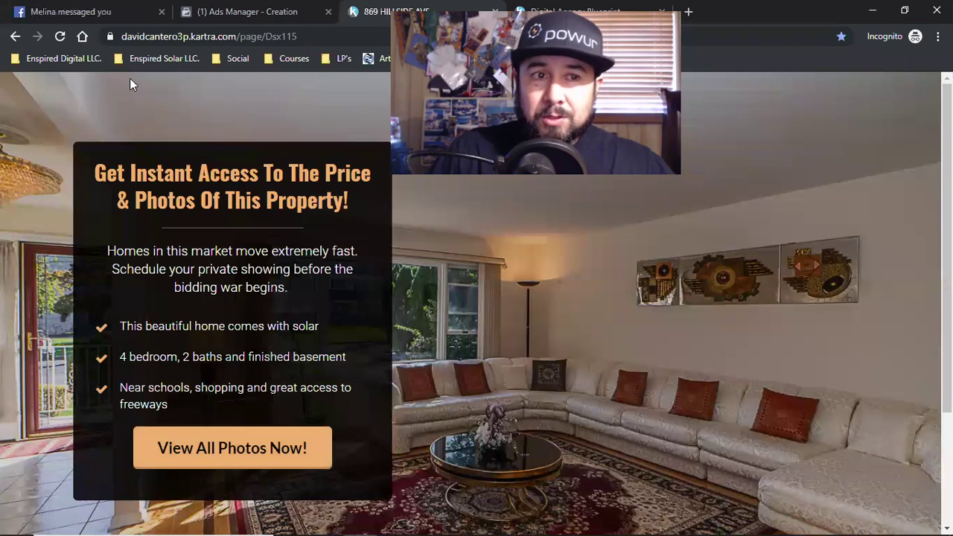
Switch to Facebook, close the open chat, and open the first Social Real Estate group among the managed groups
left_click(94, 12)
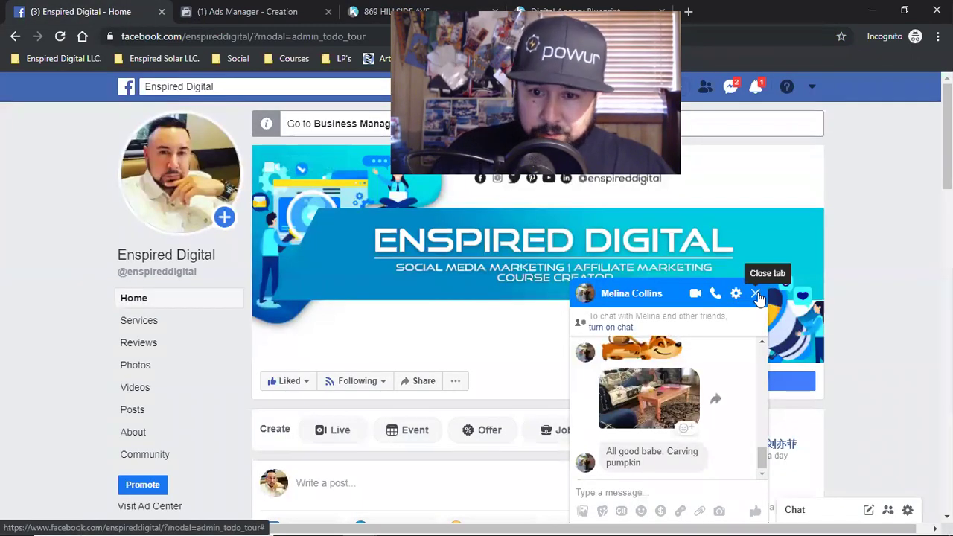
left_click(756, 295)
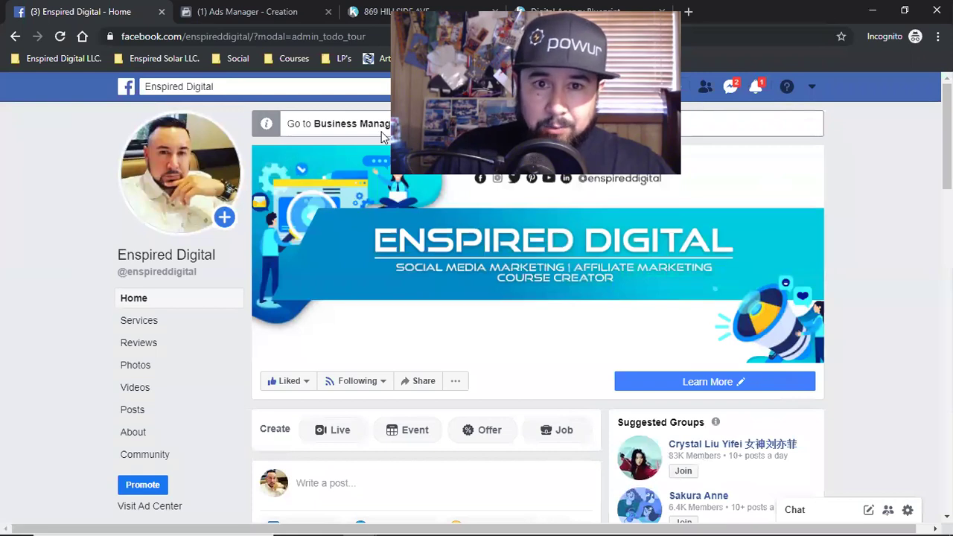
left_click(626, 86)
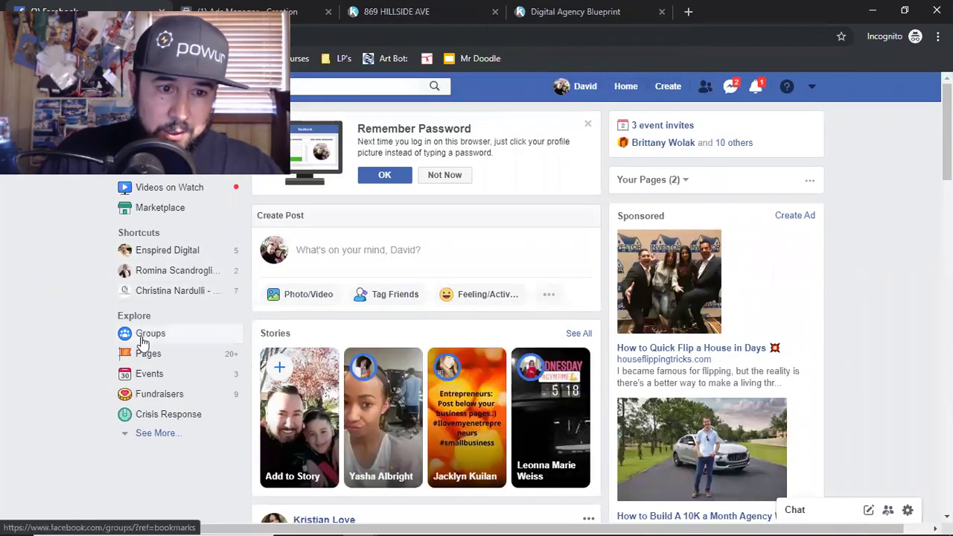
left_click(146, 339)
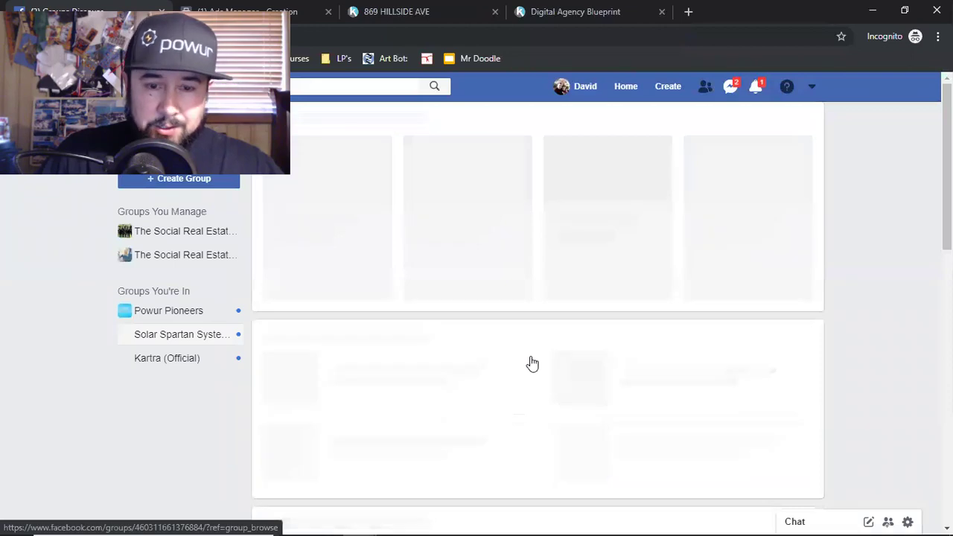
left_click(195, 237)
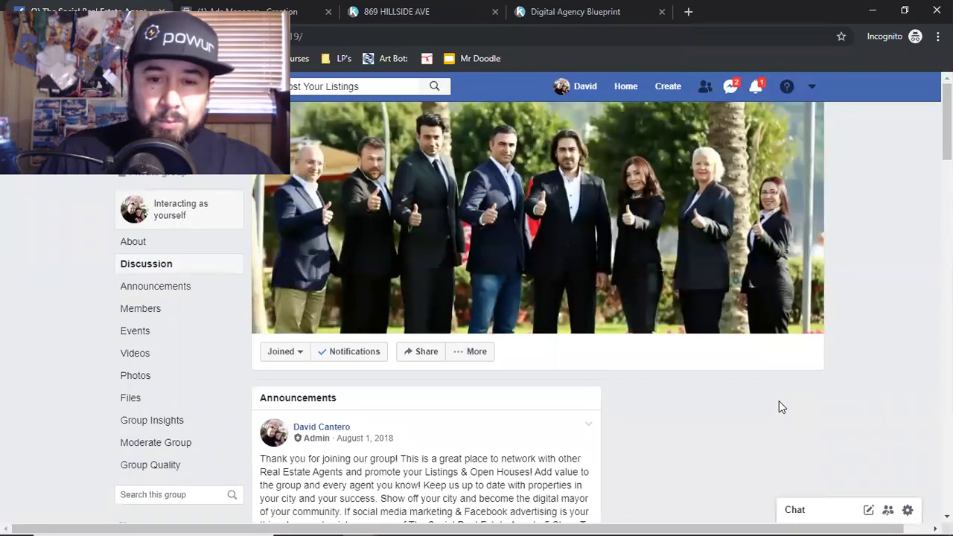
Browse the group's feed and examine the shared property listings, including the open house post marked with a price drop
scroll(779, 400, "down", 4)
scroll(777, 404, "down", 5)
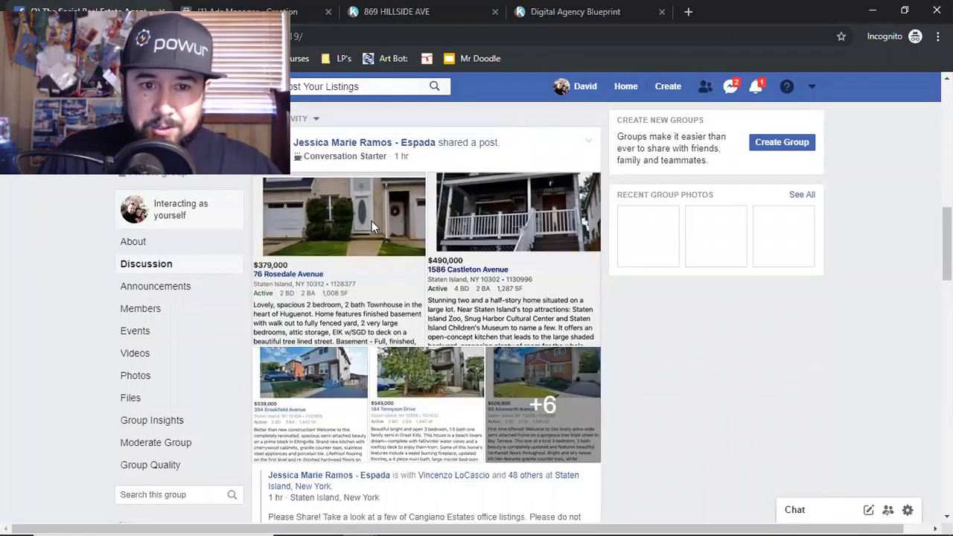
scroll(422, 324, "down", 9)
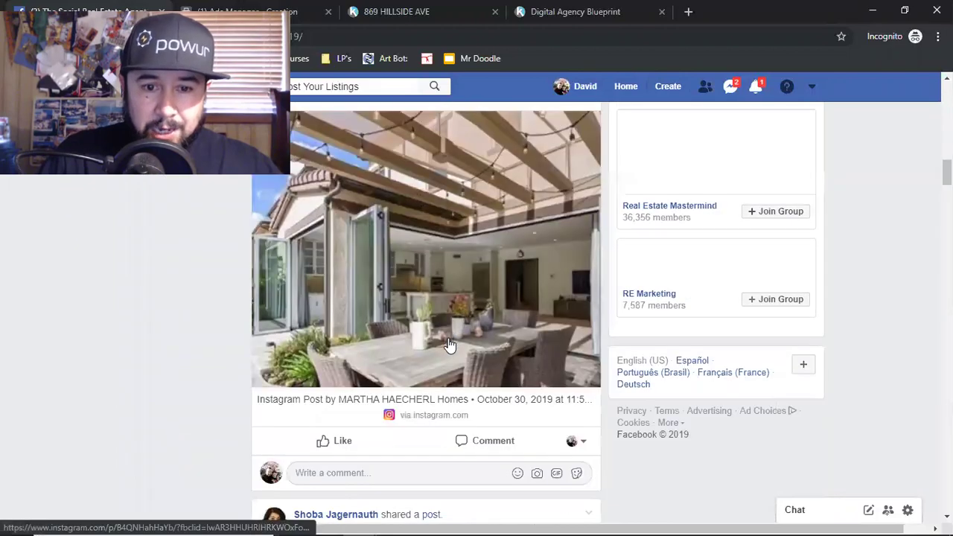
scroll(407, 352, "up", 2)
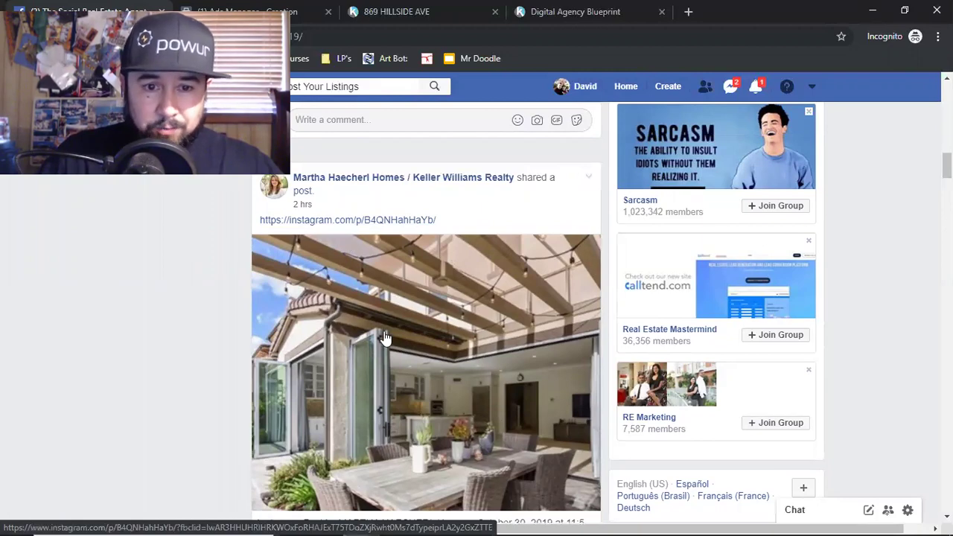
scroll(385, 339, "down", 6)
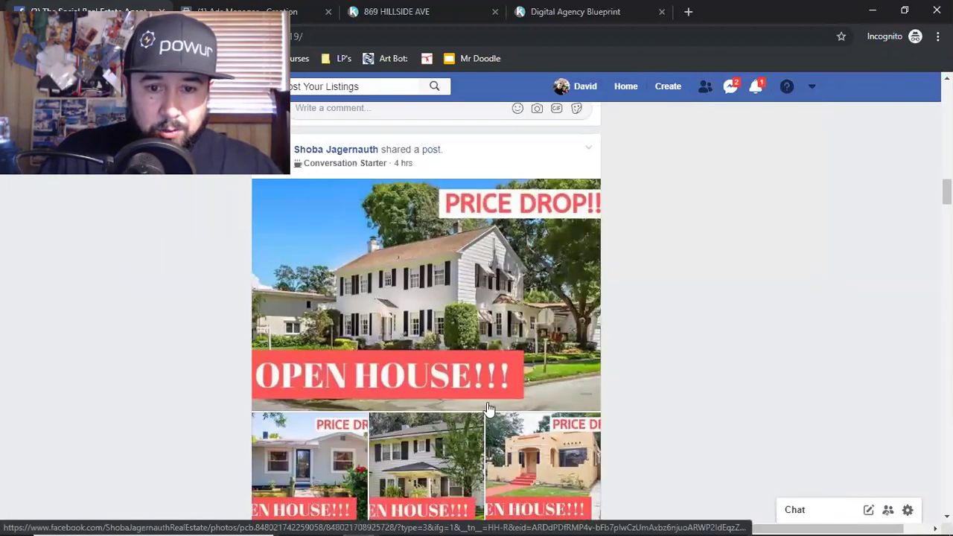
scroll(524, 384, "up", 1)
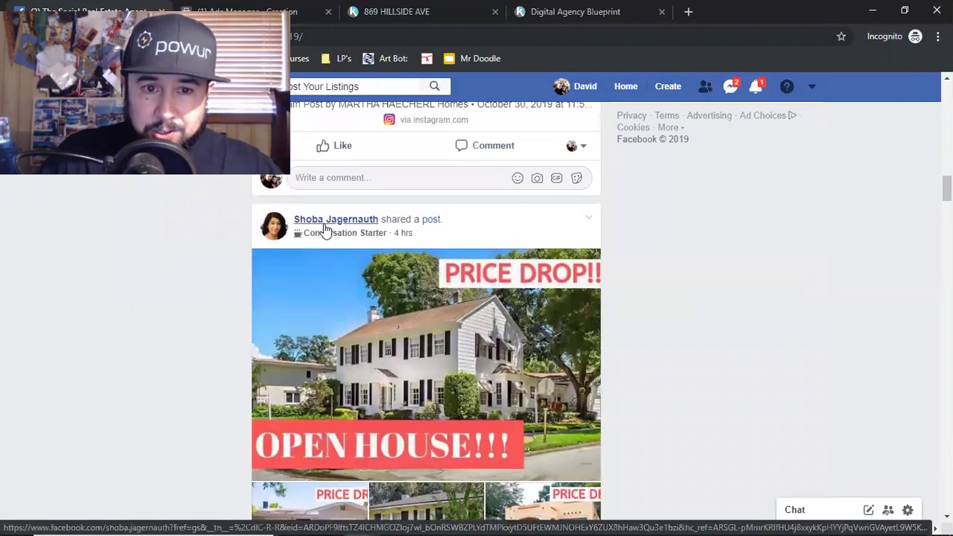
scroll(408, 365, "down", 1)
scroll(447, 345, "down", 2)
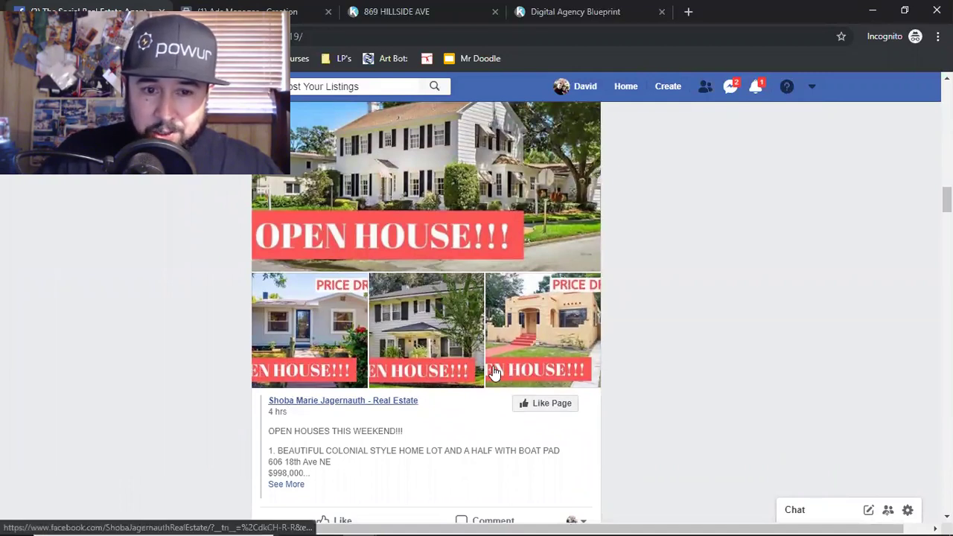
scroll(495, 372, "up", 2)
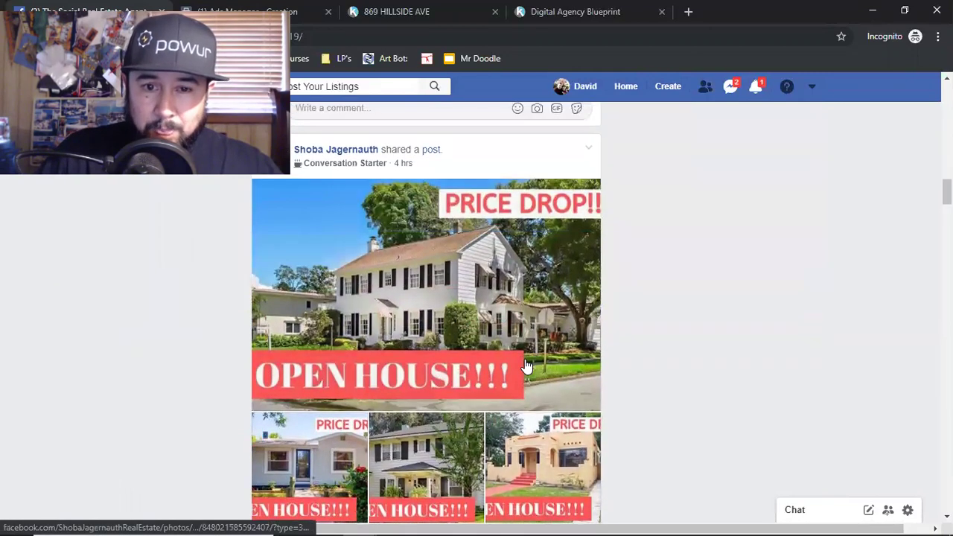
scroll(521, 387, "down", 2)
scroll(525, 280, "up", 2)
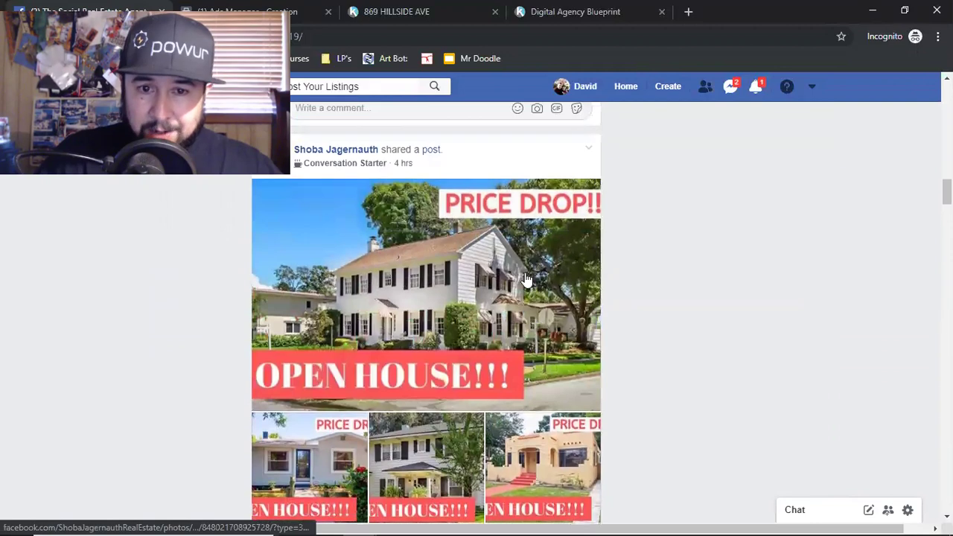
Find the Buyer Seminar video post in the group, expand its full text, and review its video and sign-up link
scroll(518, 340, "down", 9)
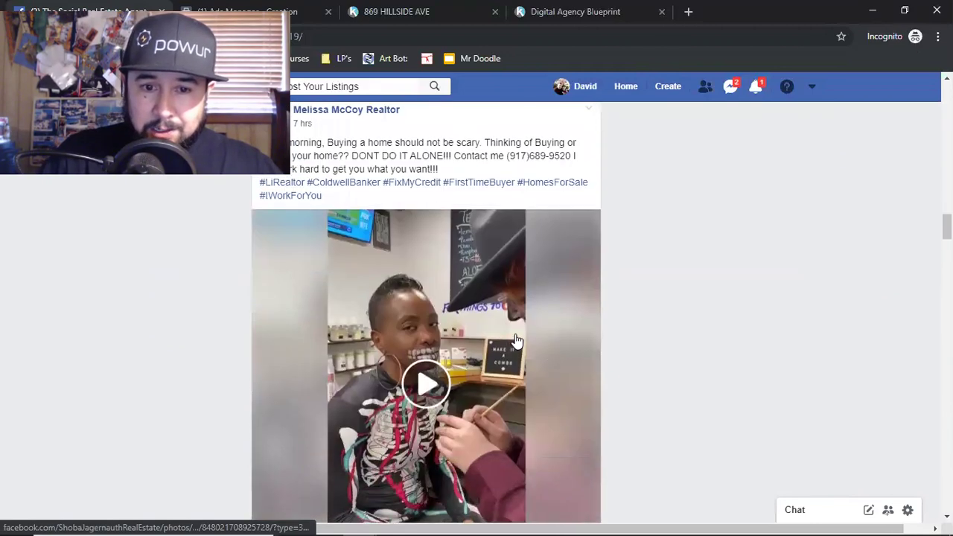
scroll(516, 339, "down", 6)
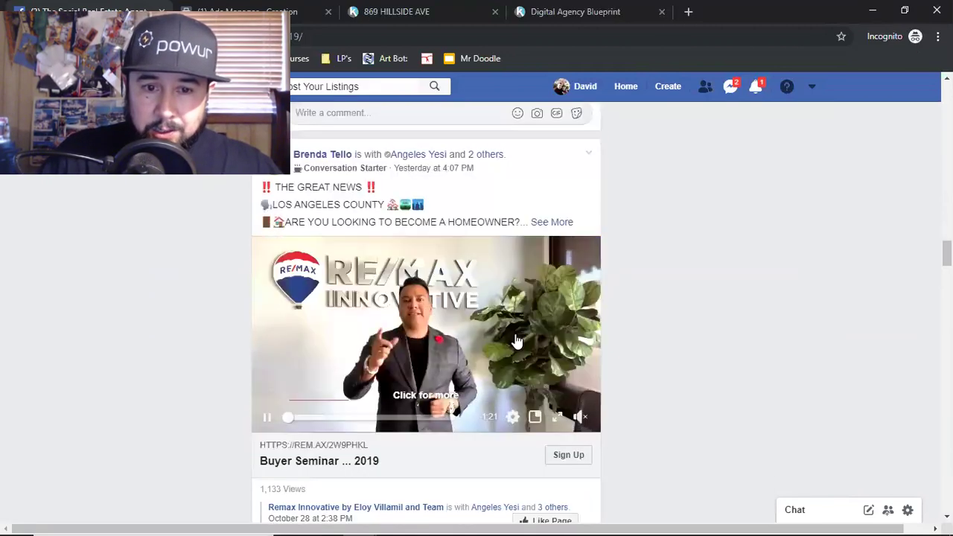
scroll(397, 290, "up", 1)
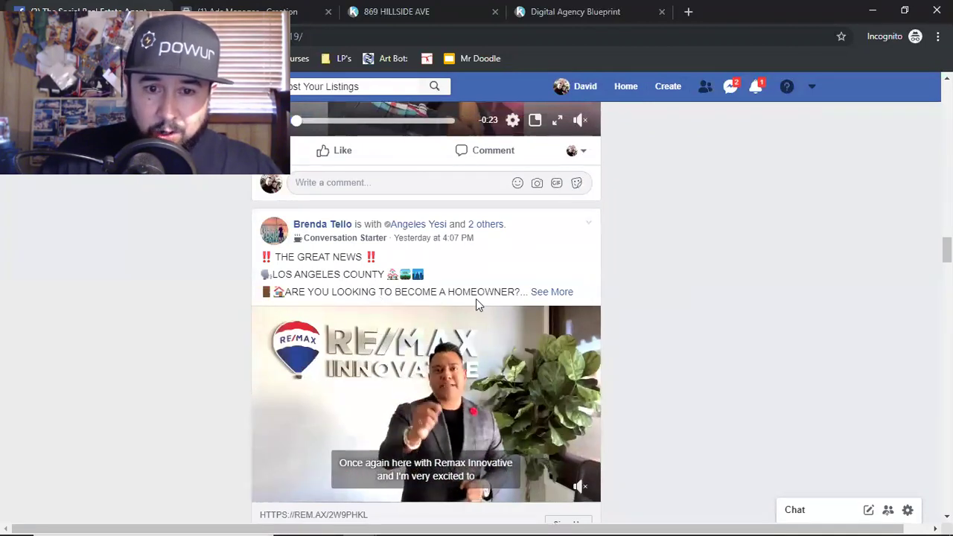
left_click(560, 293)
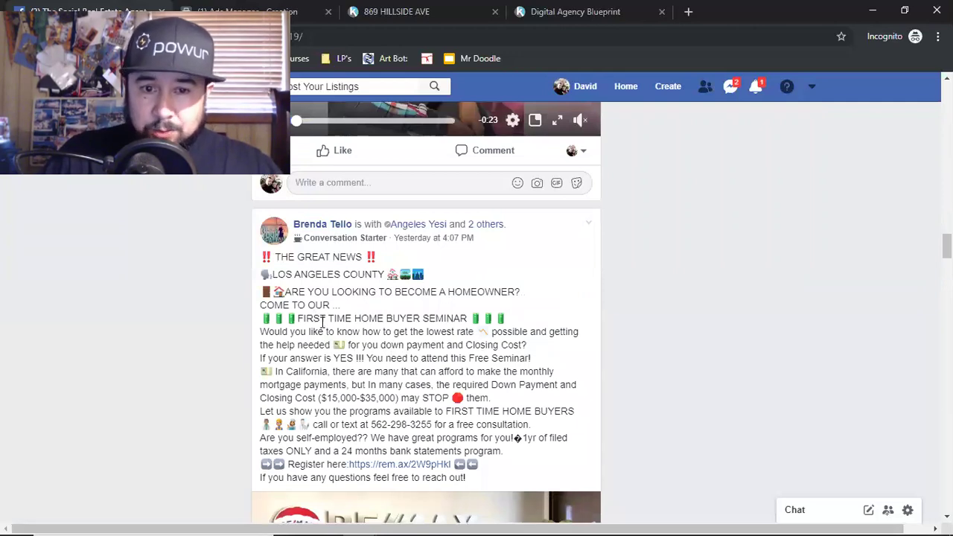
scroll(372, 365, "down", 3)
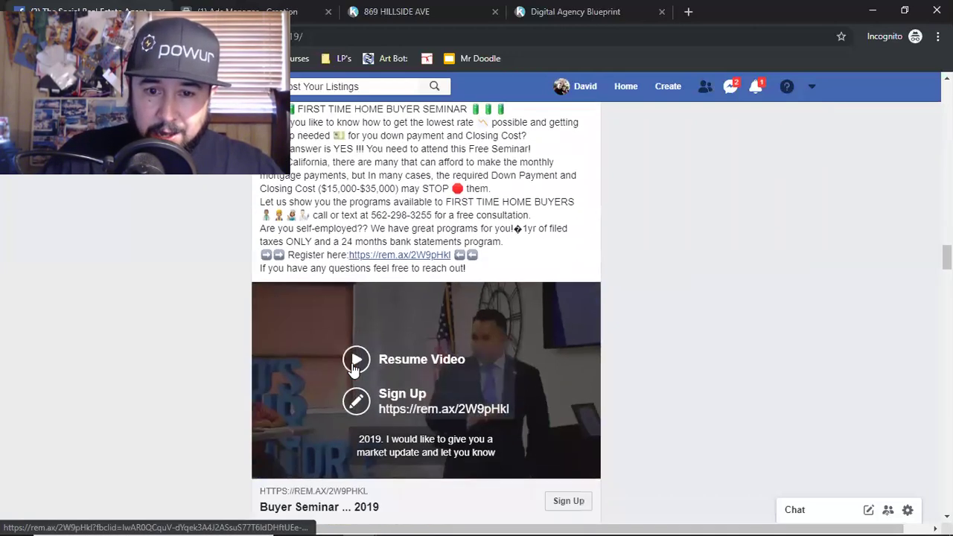
scroll(454, 357, "up", 3)
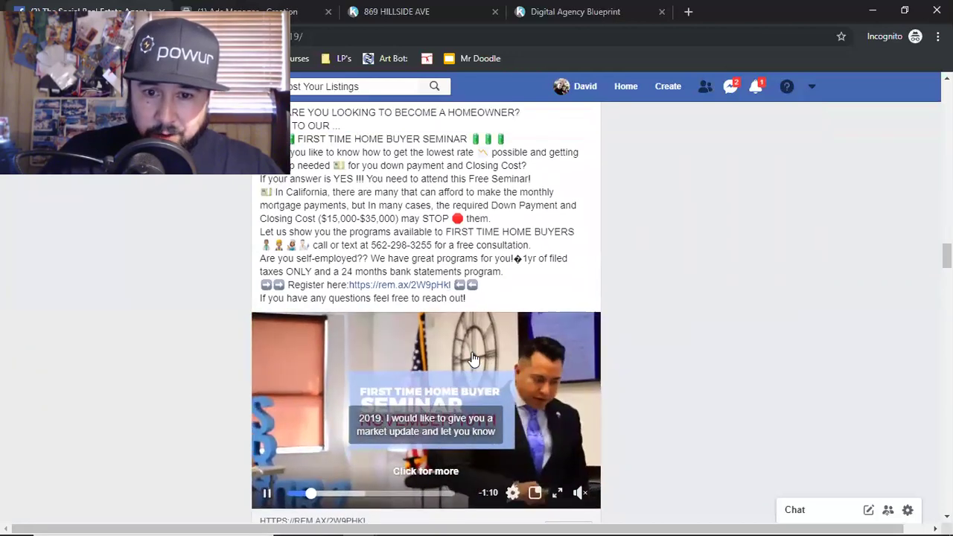
scroll(663, 387, "down", 3)
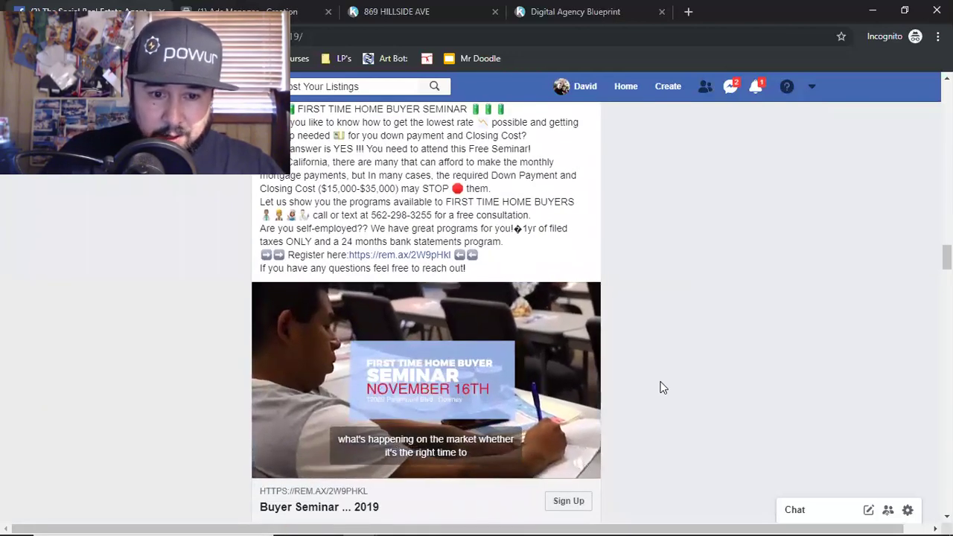
scroll(662, 387, "down", 1)
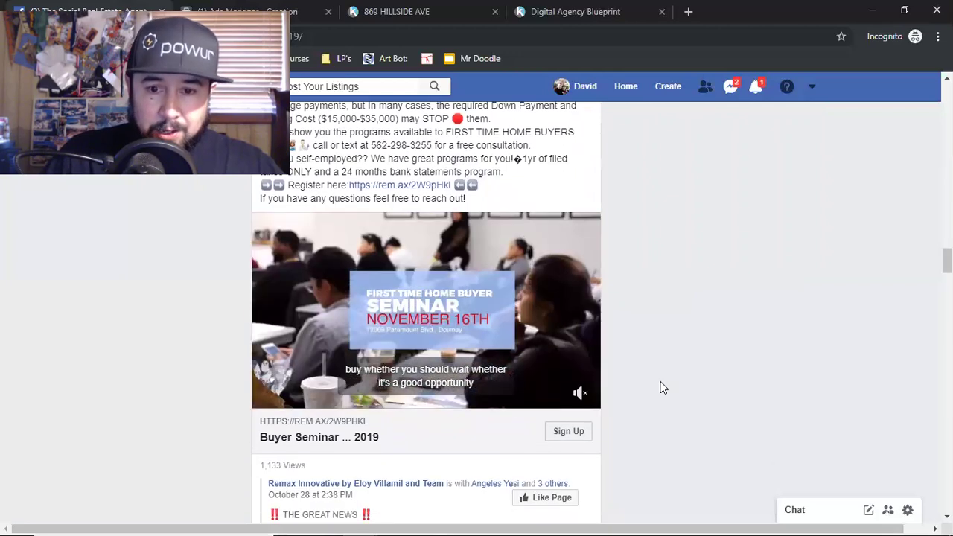
Open the Buyer Seminar post's sign-up link, look over the Eventbrite registration page, and close it
left_click(571, 433)
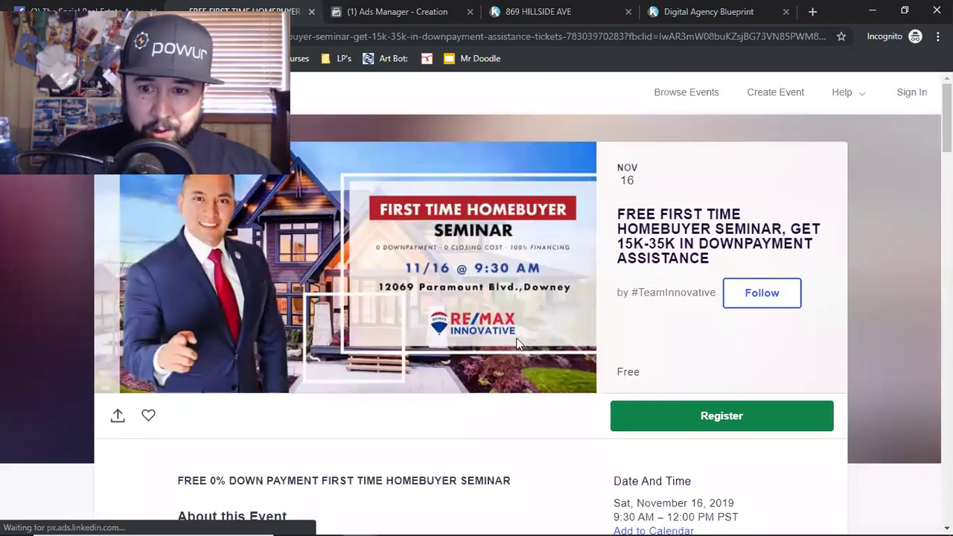
scroll(414, 341, "down", 4)
scroll(413, 341, "down", 8)
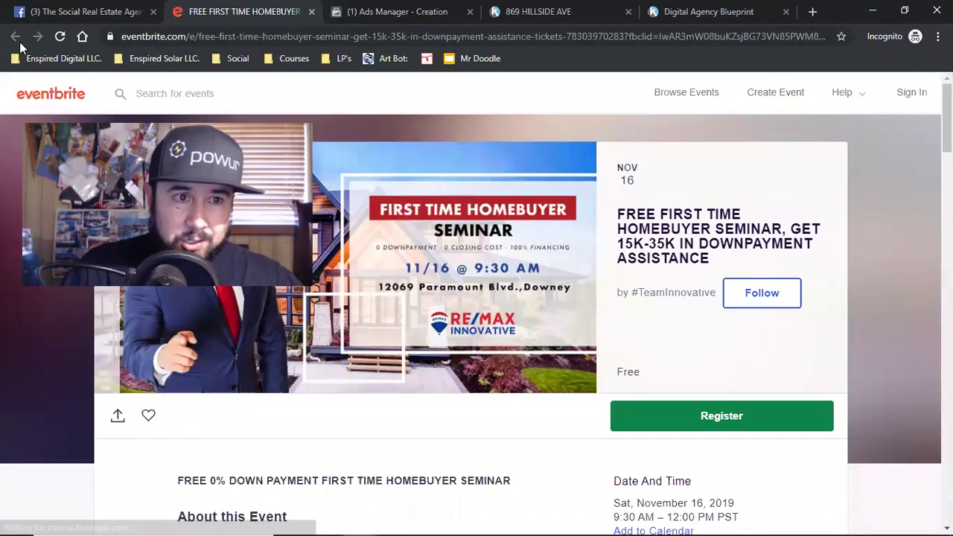
left_click(311, 11)
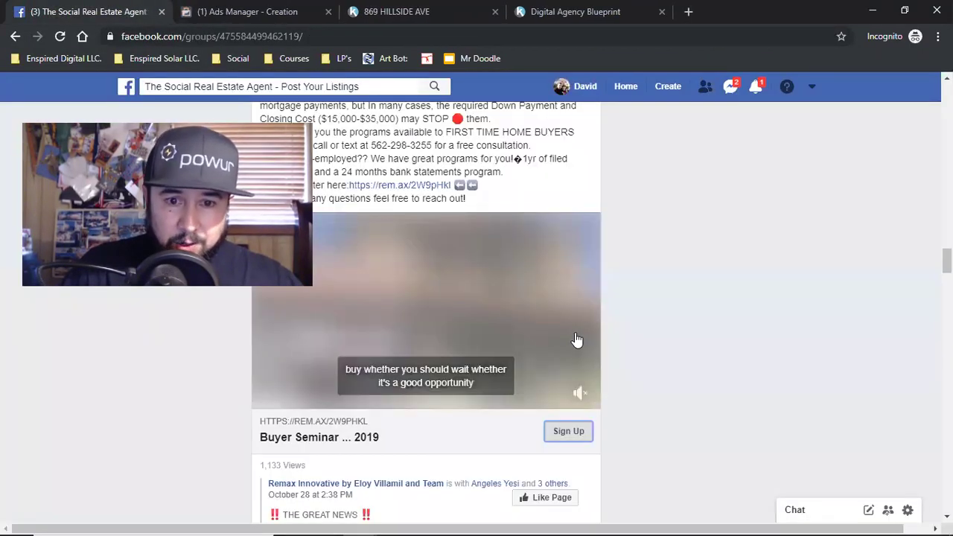
Find the shared live property tour video further down the feed and briefly highlight its call/text caption
scroll(598, 365, "down", 6)
scroll(598, 366, "down", 2)
scroll(401, 223, "up", 2)
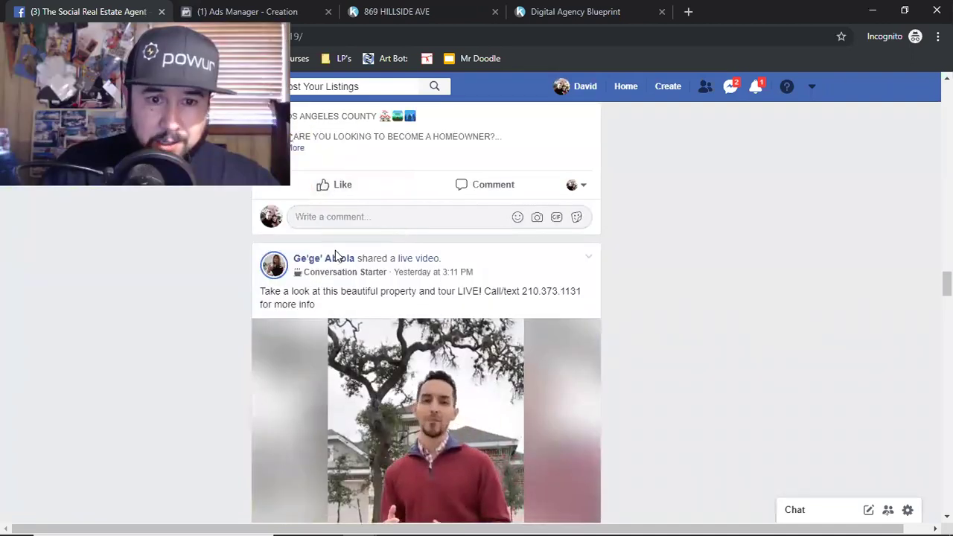
triple_click(389, 292)
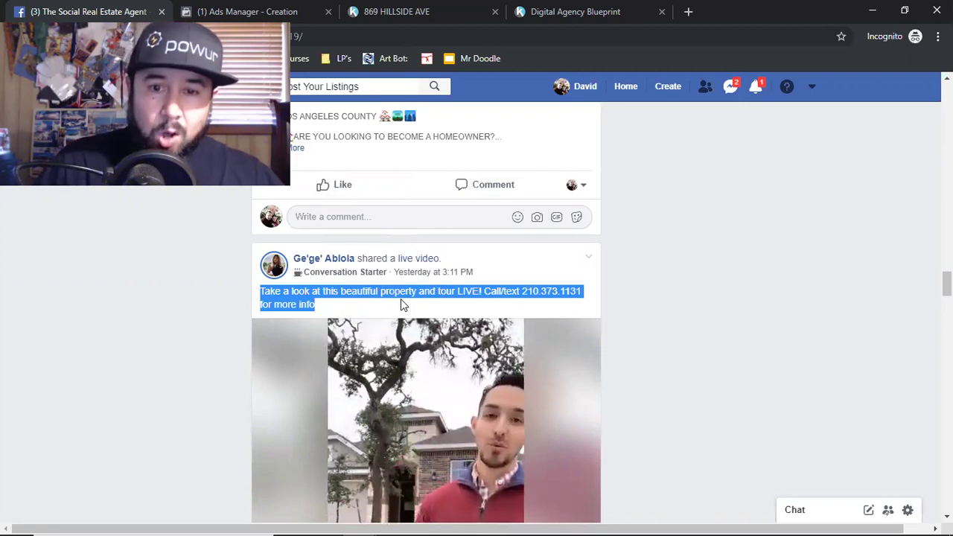
left_click(540, 291)
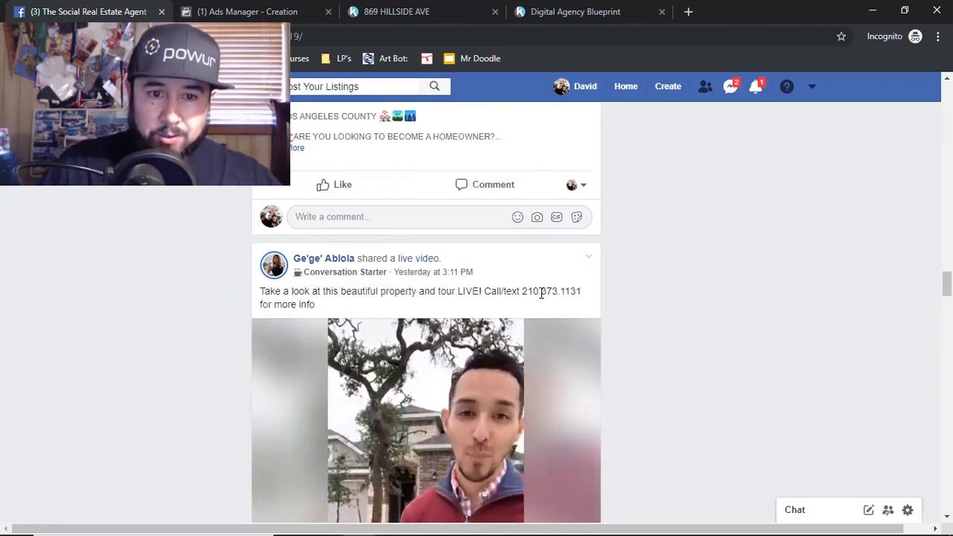
Pause the live property tour video and examine the Send Message option beneath it
scroll(564, 399, "down", 2)
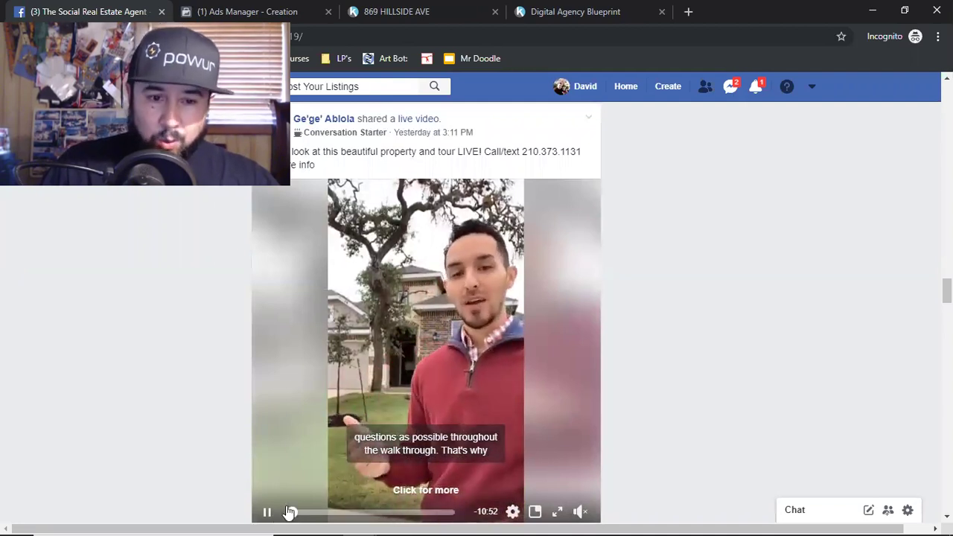
left_click(571, 439)
scroll(571, 439, "down", 2)
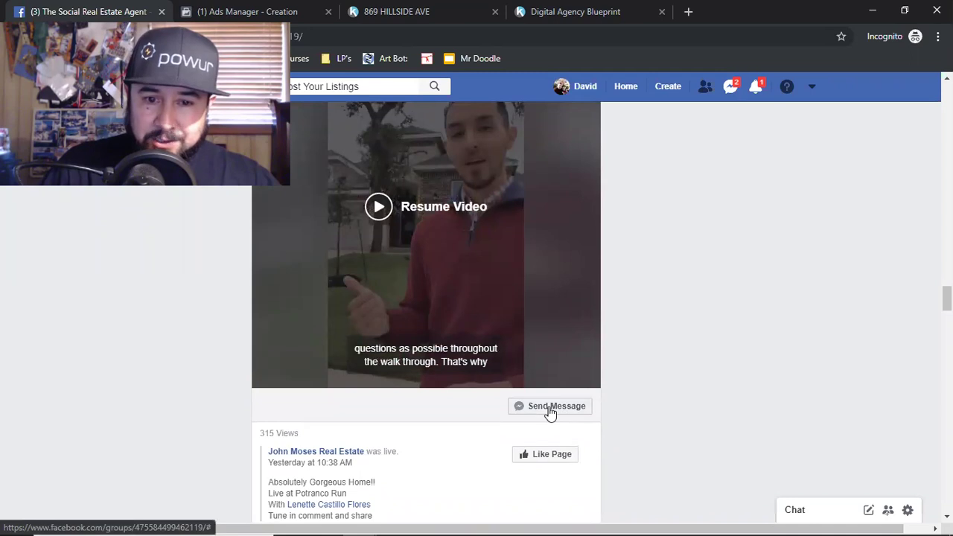
scroll(550, 414, "up", 2)
scroll(589, 450, "down", 1)
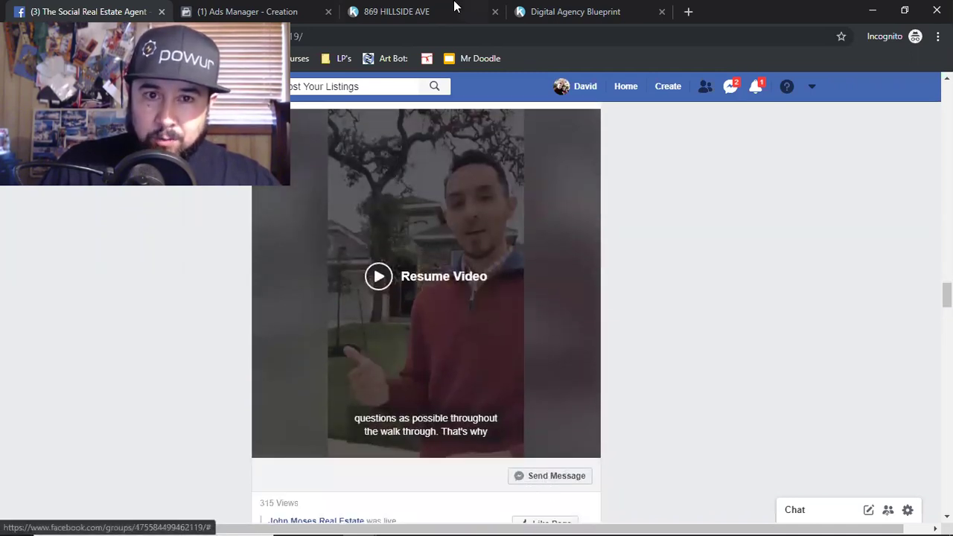
Switch to the property landing page, show its photo request form, and close the form
left_click(425, 7)
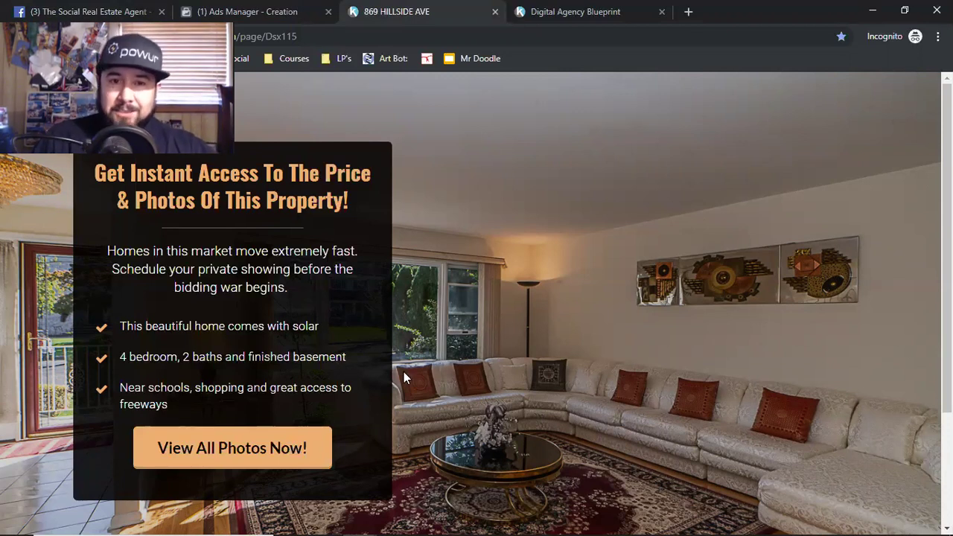
left_click(255, 452)
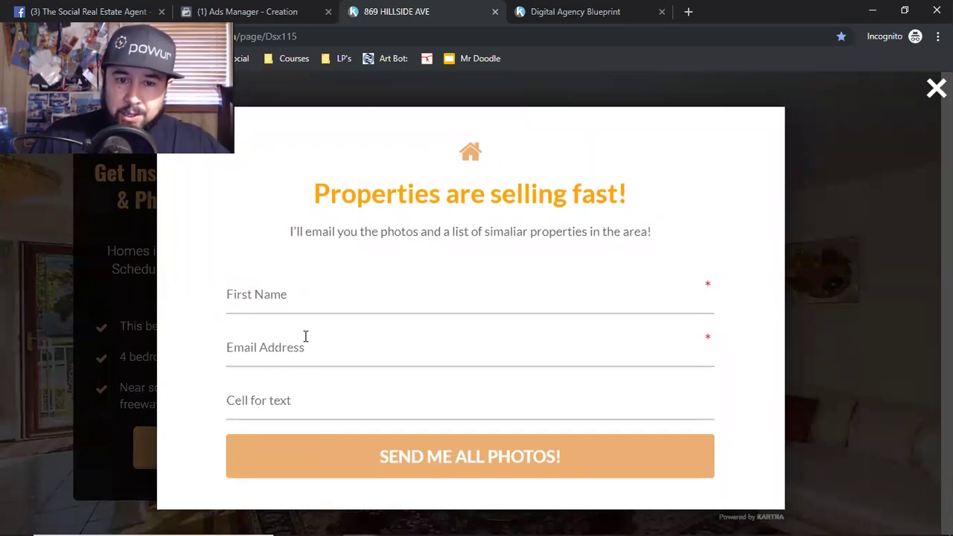
key("Escape")
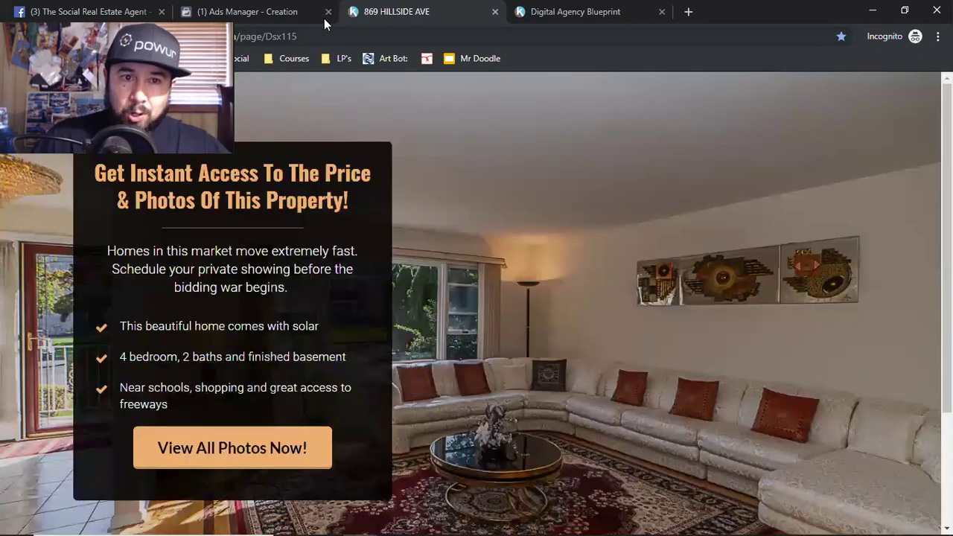
Review the live property tour post in the Facebook group again and compare it with the property landing page
left_click(105, 12)
scroll(437, 320, "up", 2)
scroll(437, 320, "down", 1)
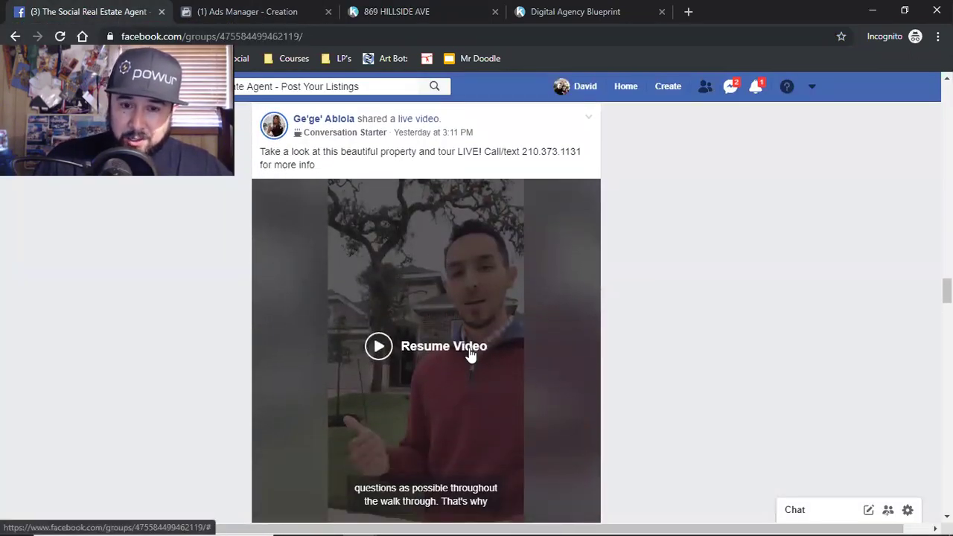
scroll(470, 353, "down", 1)
scroll(470, 353, "up", 2)
left_click(397, 11)
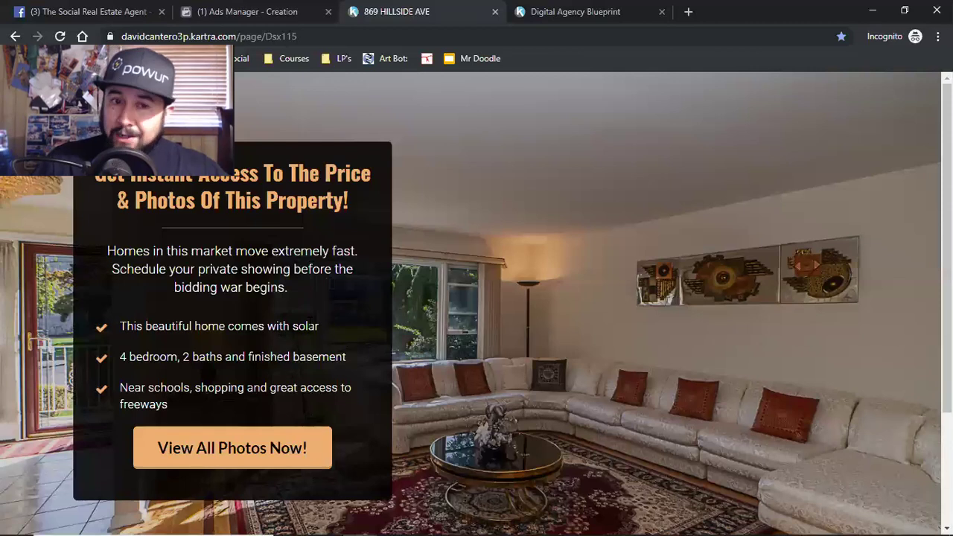
Show the campaign objectives in Ads Manager and return to the live tour post's caption in the Facebook group
key("ctrl+shift+Tab")
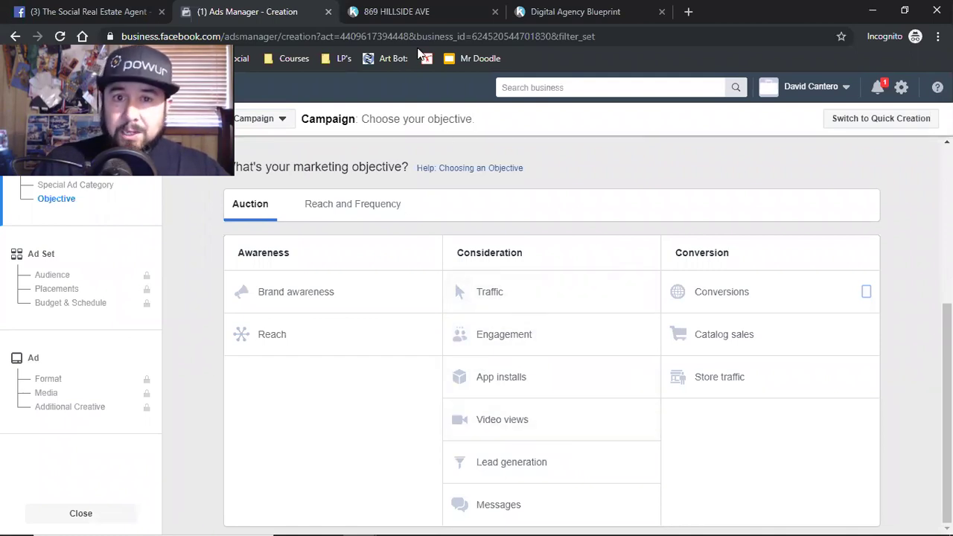
left_click(69, 6)
scroll(464, 363, "down", 1)
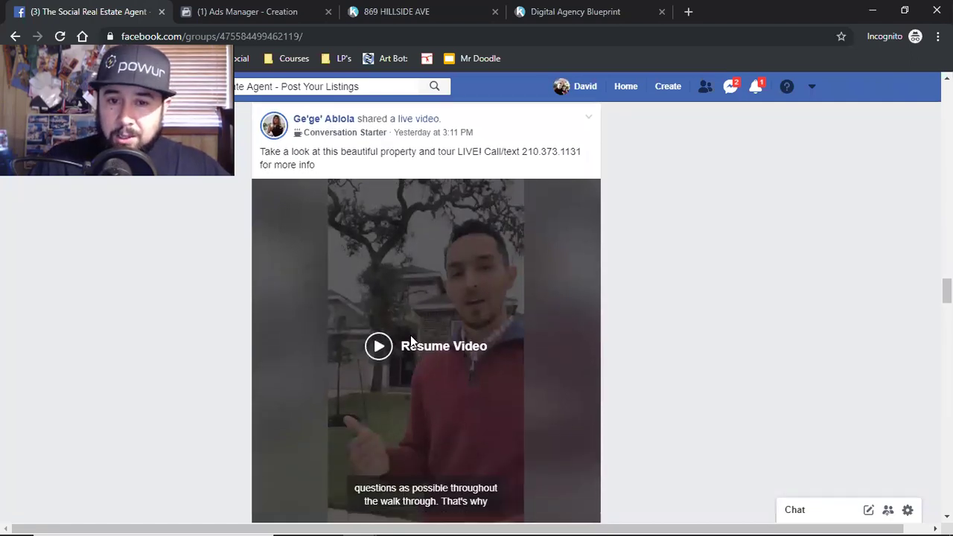
Point out the Video views objective in Ads Manager and the Send Message option on the group's live tour post
left_click(298, 11)
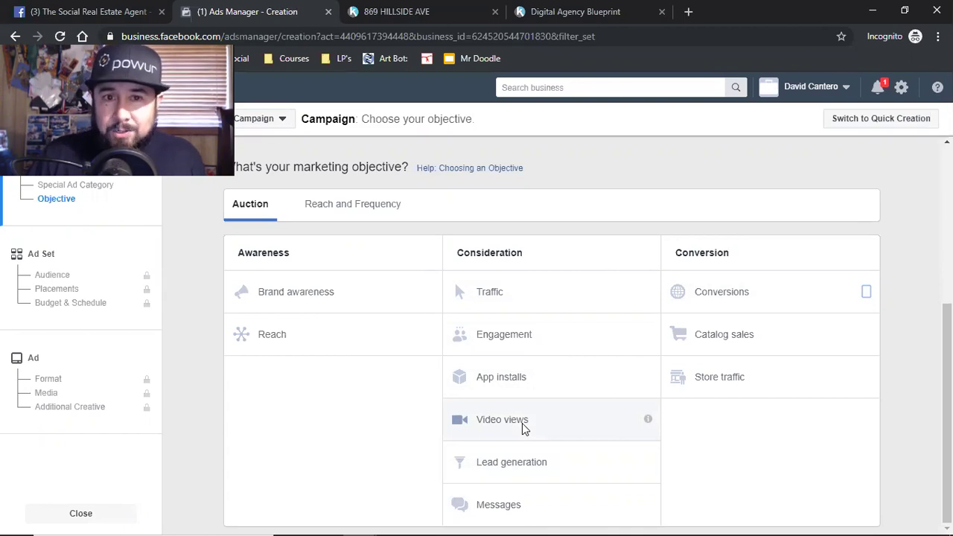
left_click(89, 12)
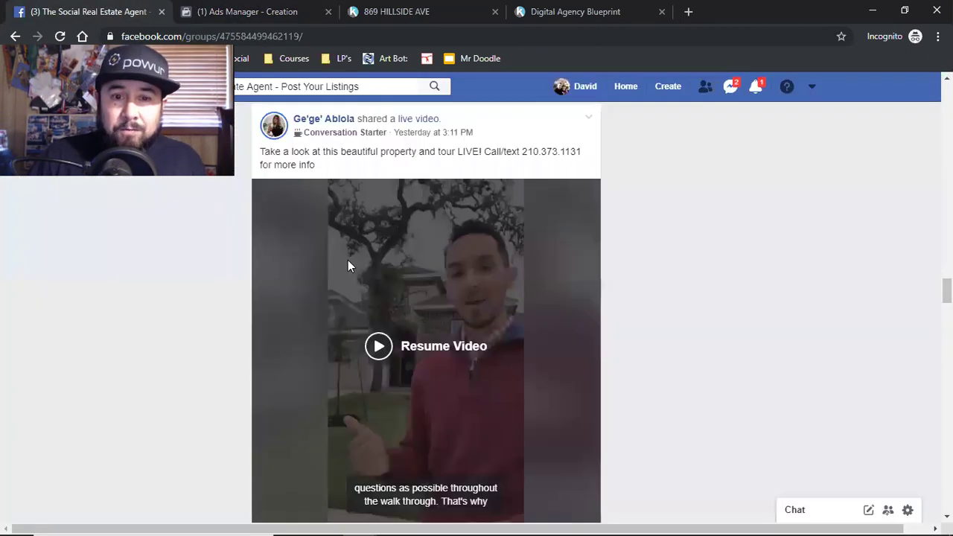
scroll(401, 415, "down", 1)
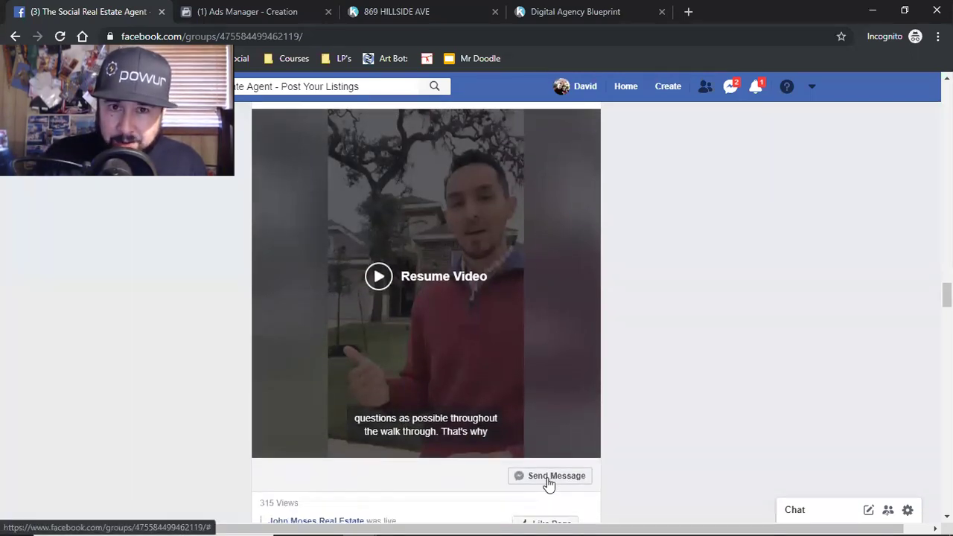
Show the property landing page's photo offer and return to the campaign objectives in Ads Manager
left_click(422, 9)
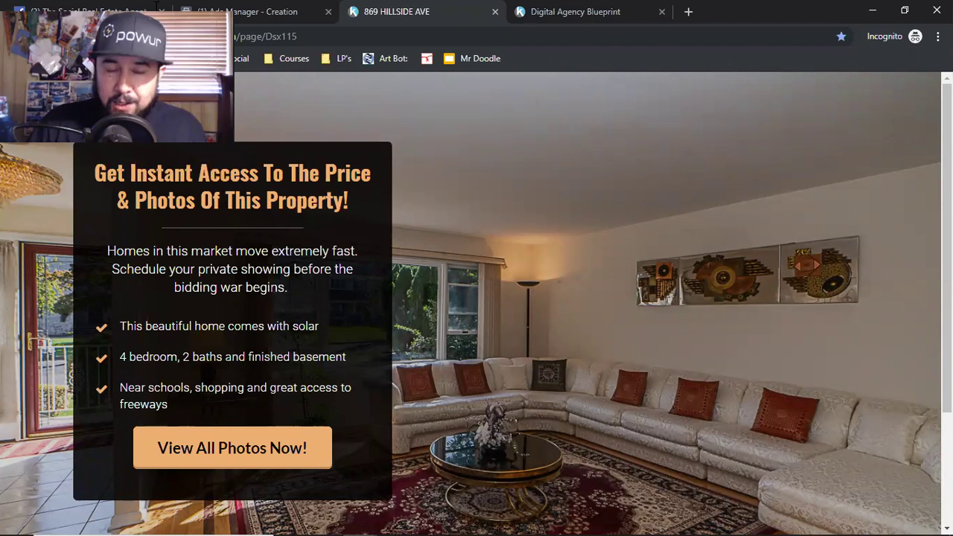
left_click(216, 12)
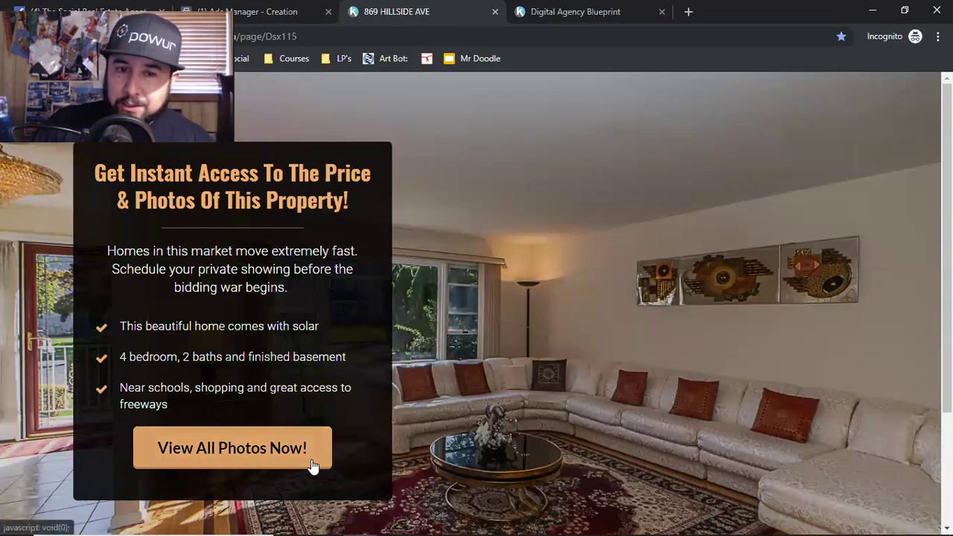
left_click(305, 8)
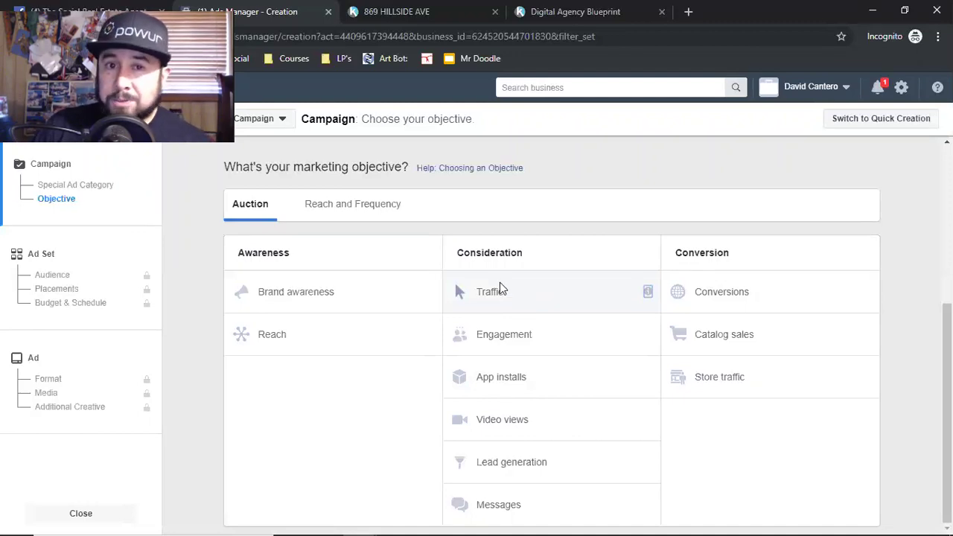
Show the property landing page's photo request form again, close it, and dismiss the low-battery notice
left_click(390, 11)
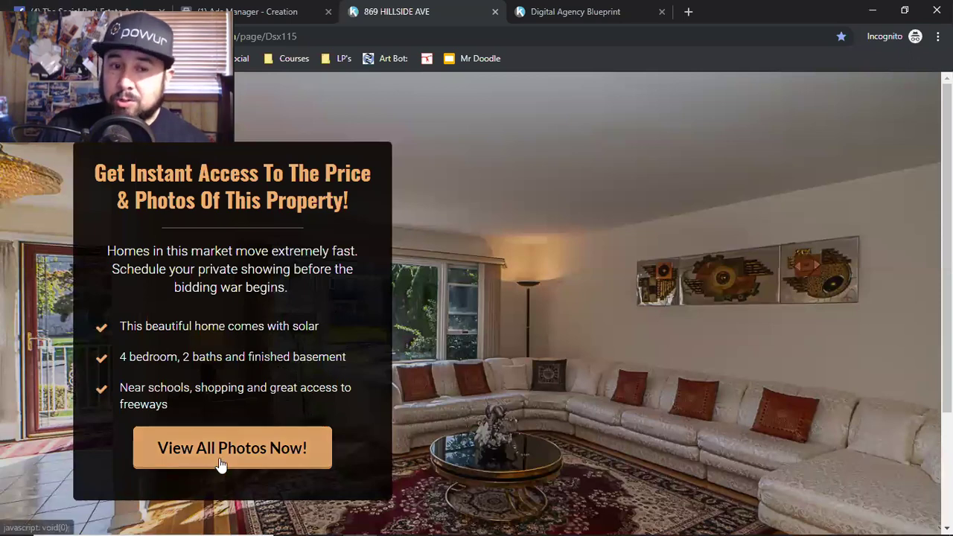
left_click(221, 464)
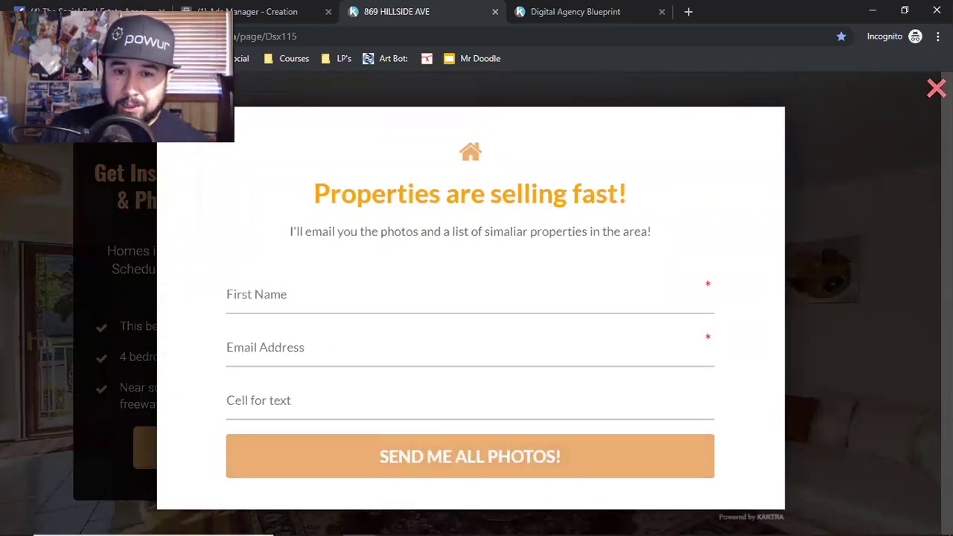
left_click(936, 89)
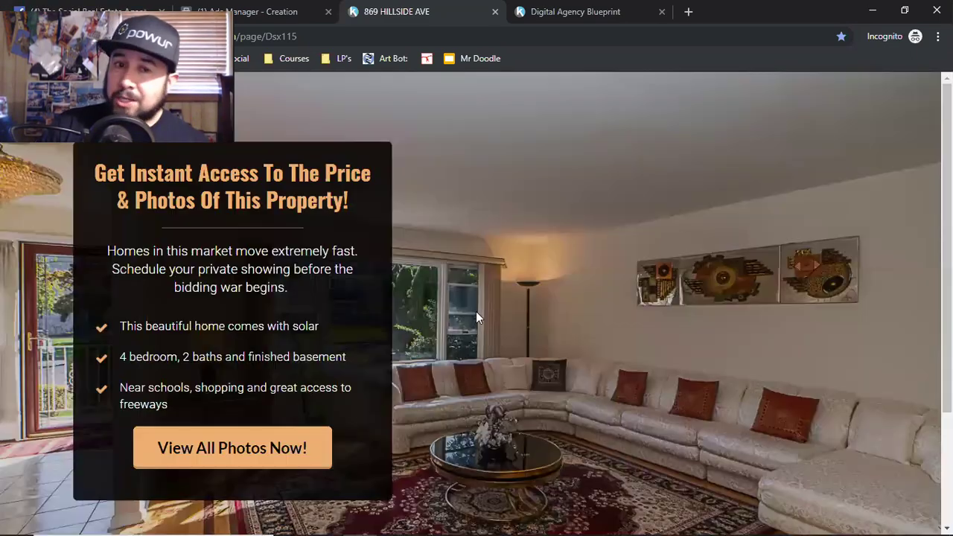
scroll(527, 327, "down", 2)
scroll(528, 328, "up", 2)
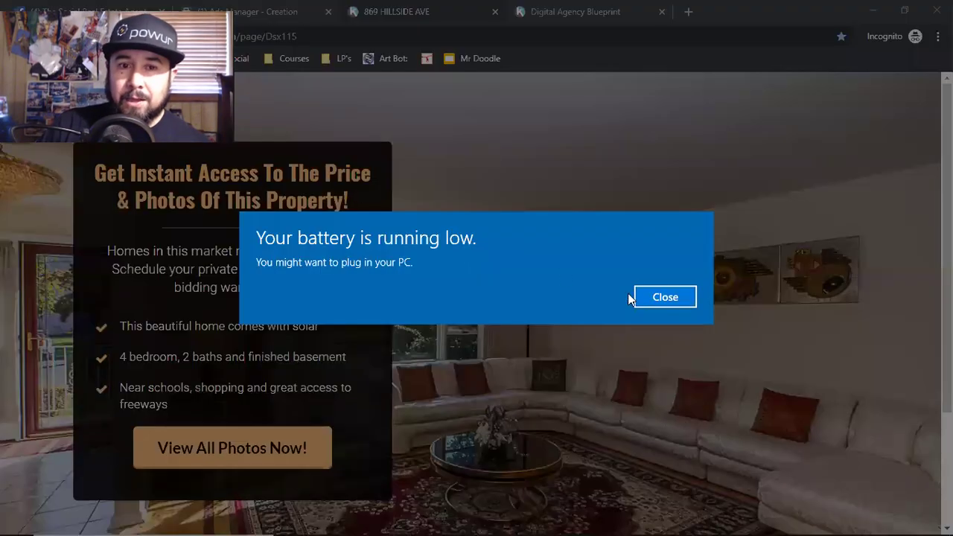
left_click(656, 298)
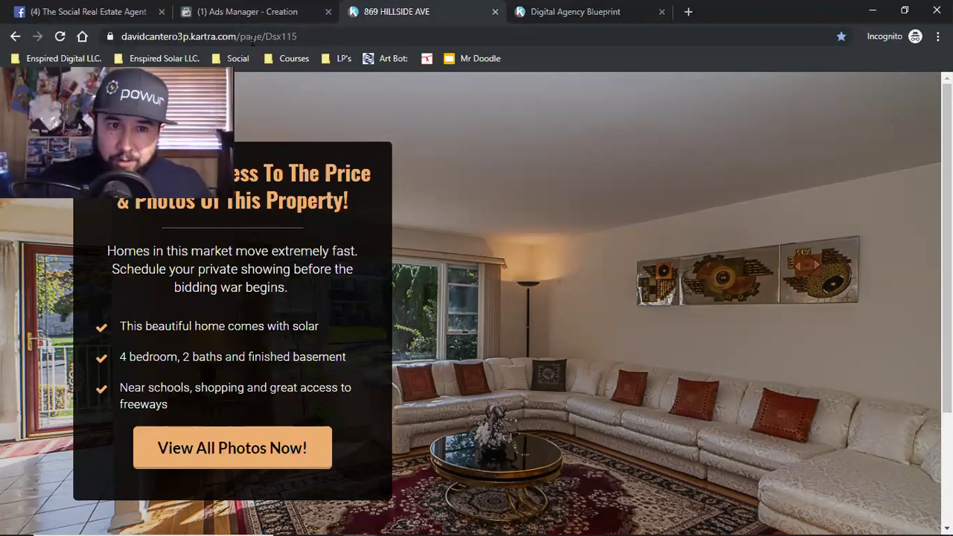
Compare the Traffic and Conversions objectives in Ads Manager with the property landing page
left_click(250, 11)
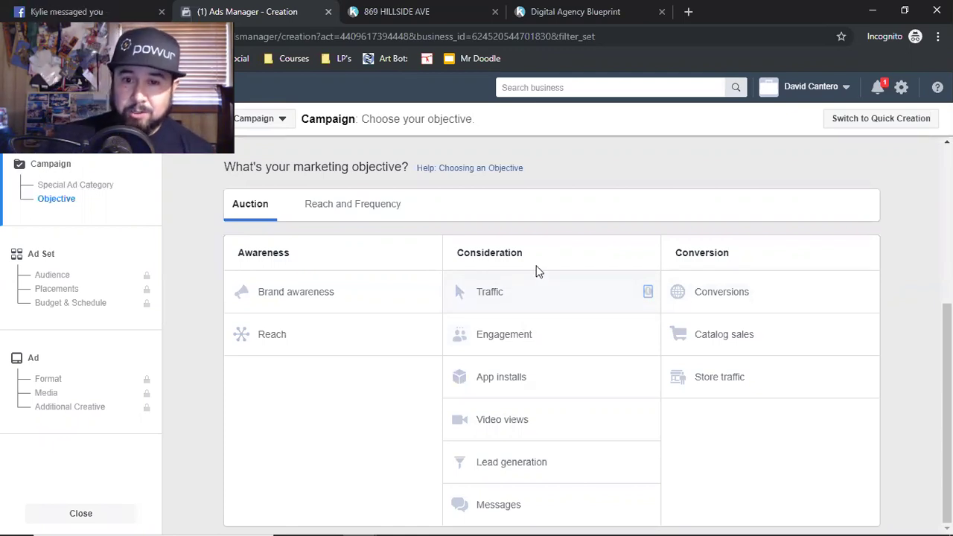
mouse_move(649, 294)
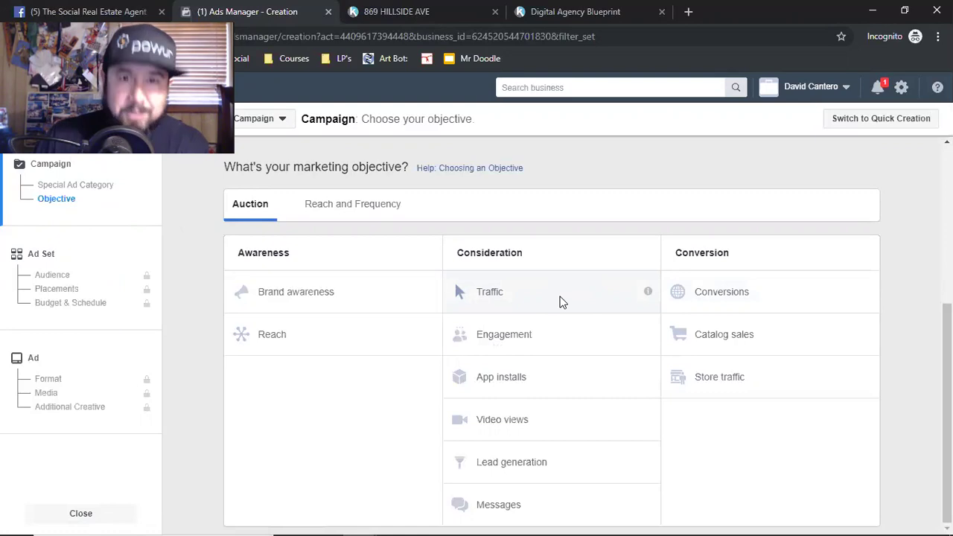
left_click(437, 11)
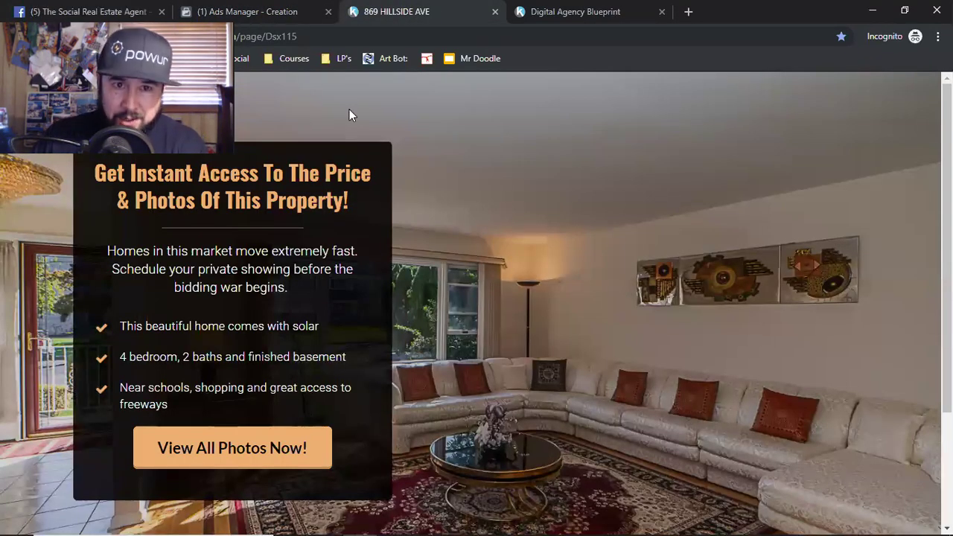
left_click(294, 8)
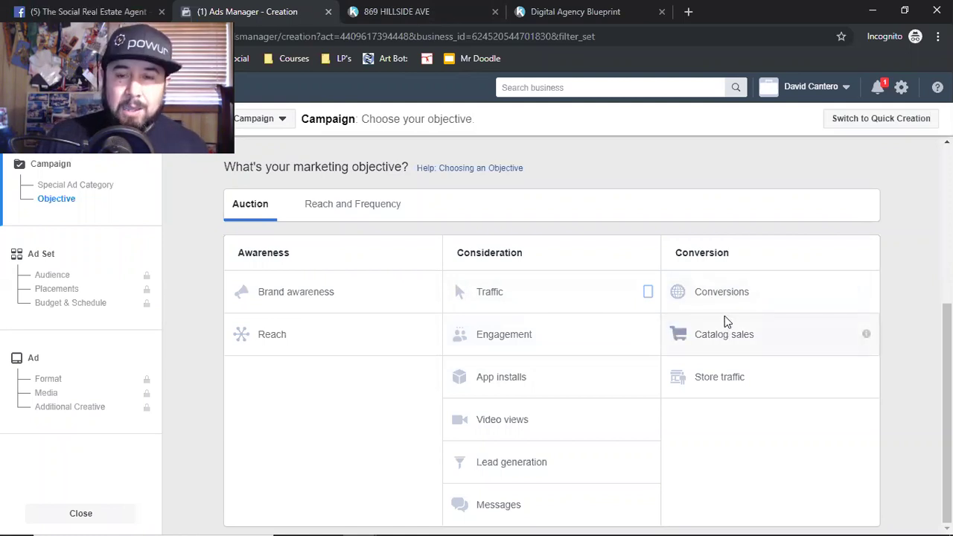
Show the recently used business tools, dismiss the list, and point out the Brand awareness objective
left_click(556, 89)
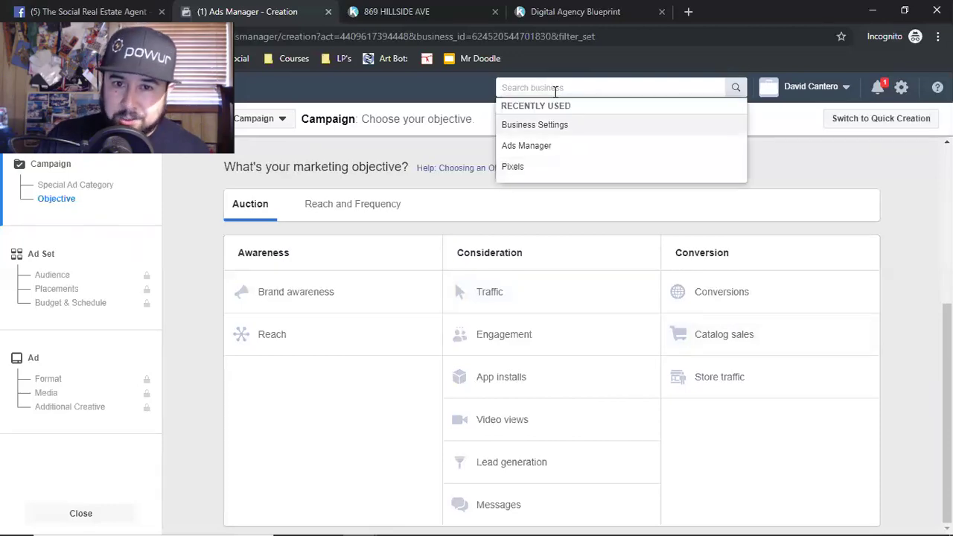
left_click(602, 216)
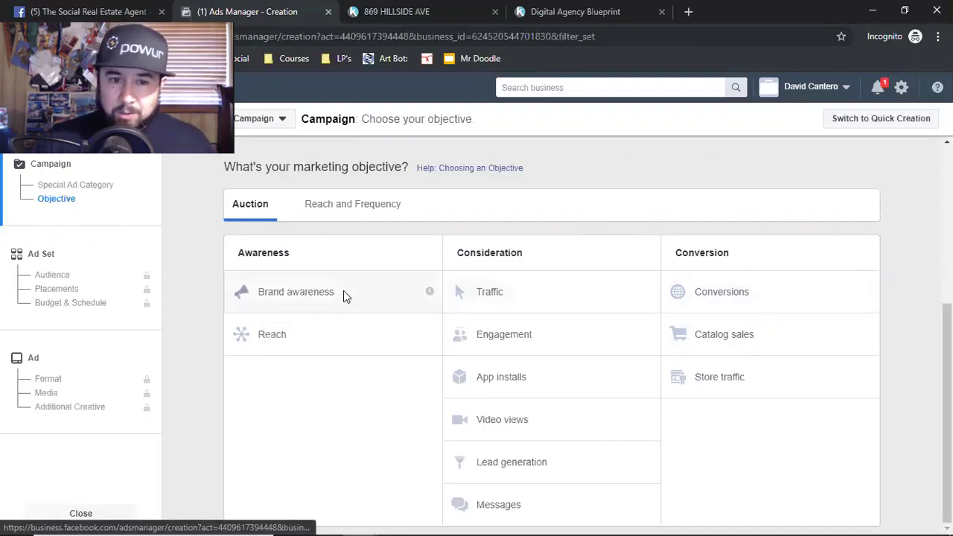
mouse_move(429, 296)
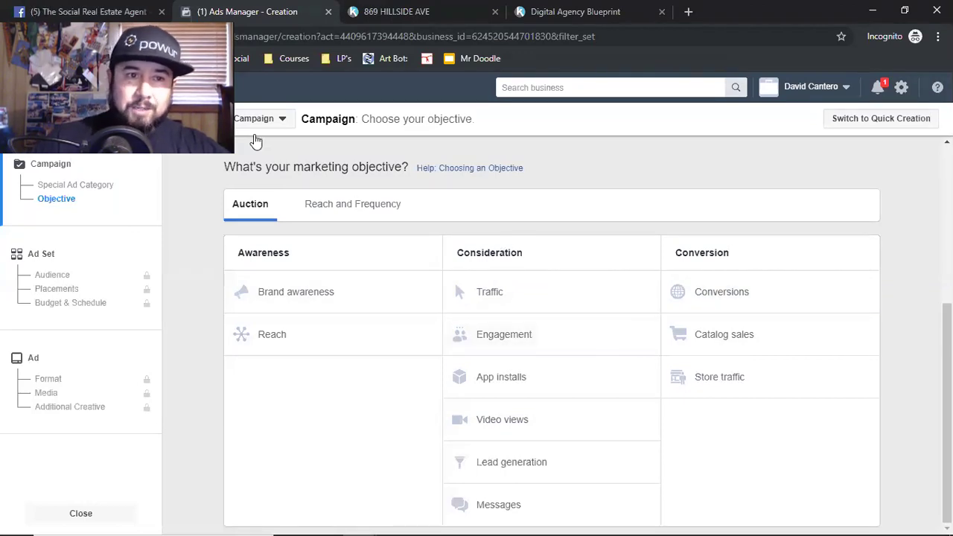
Switch to the Facebook home feed, close the open chat, and find a sponsored video ad
key("ctrl+1")
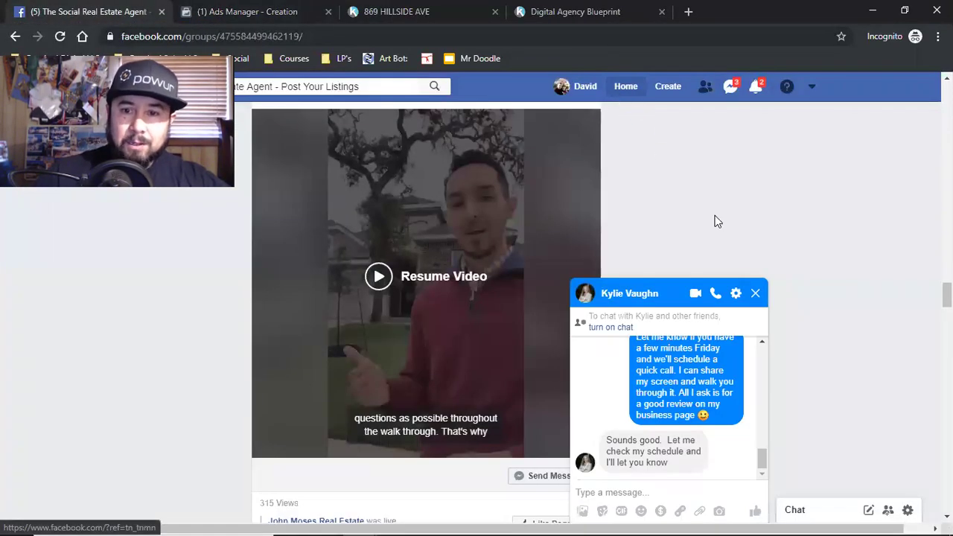
key("alt+Left")
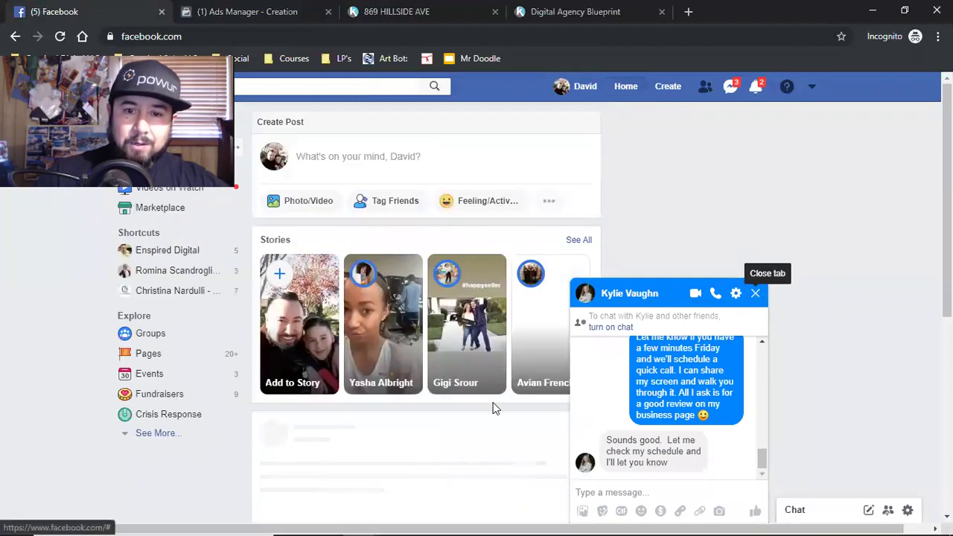
scroll(493, 408, "down", 6)
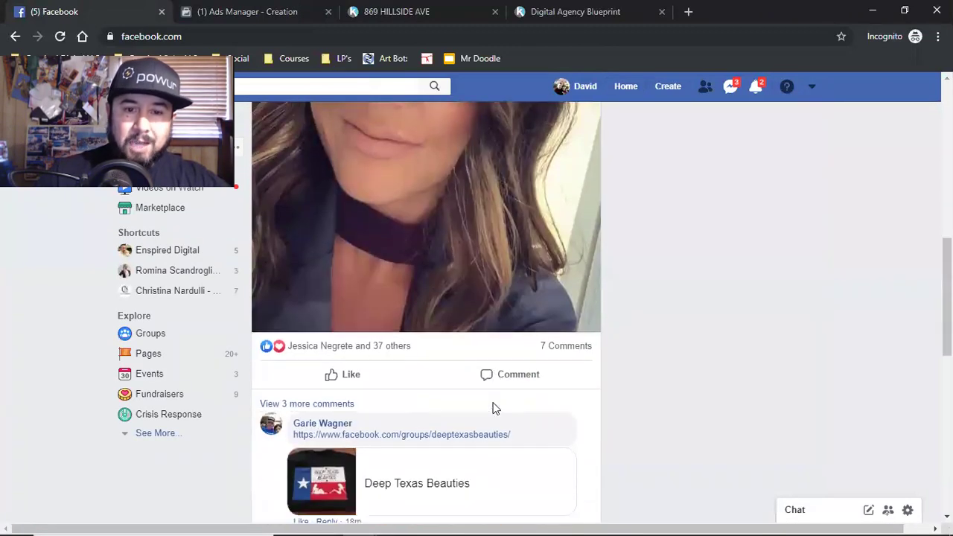
scroll(493, 408, "down", 8)
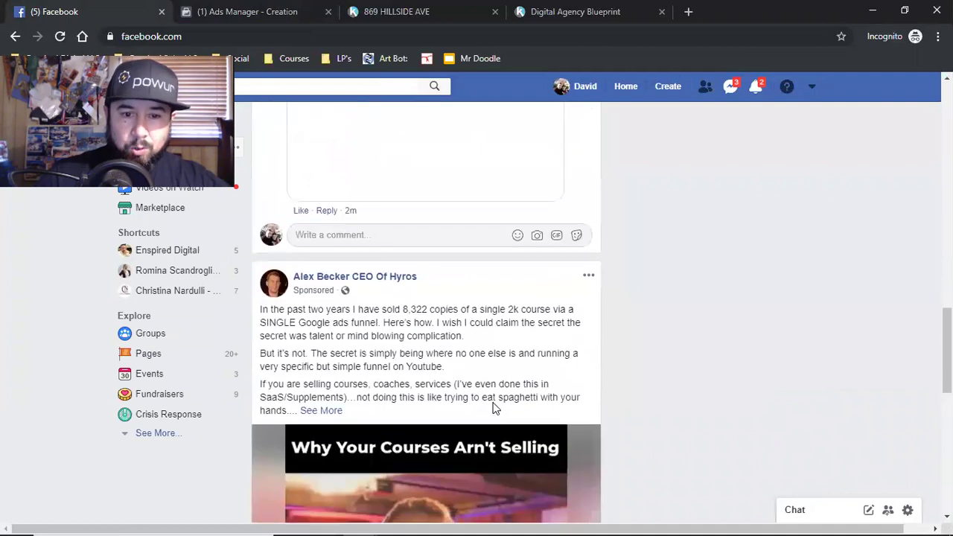
scroll(493, 408, "down", 4)
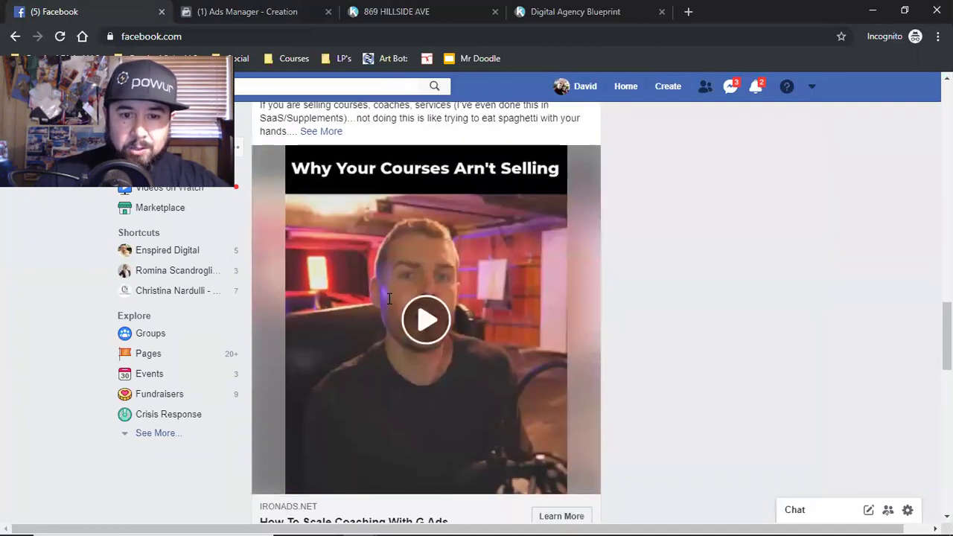
Review the sponsored "Why Your Courses Arn't Selling" ad's caption, video and Learn More link
scroll(389, 299, "down", 3)
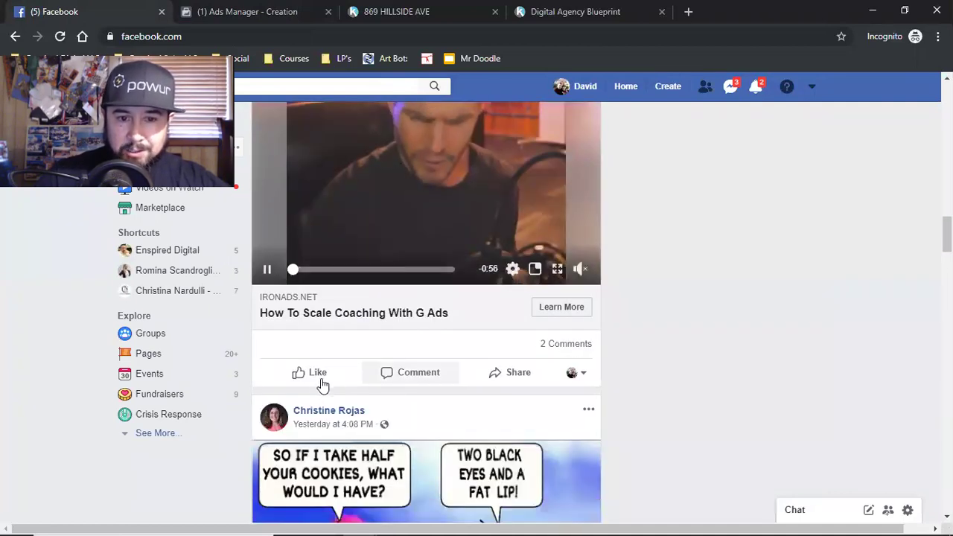
scroll(477, 376, "up", 5)
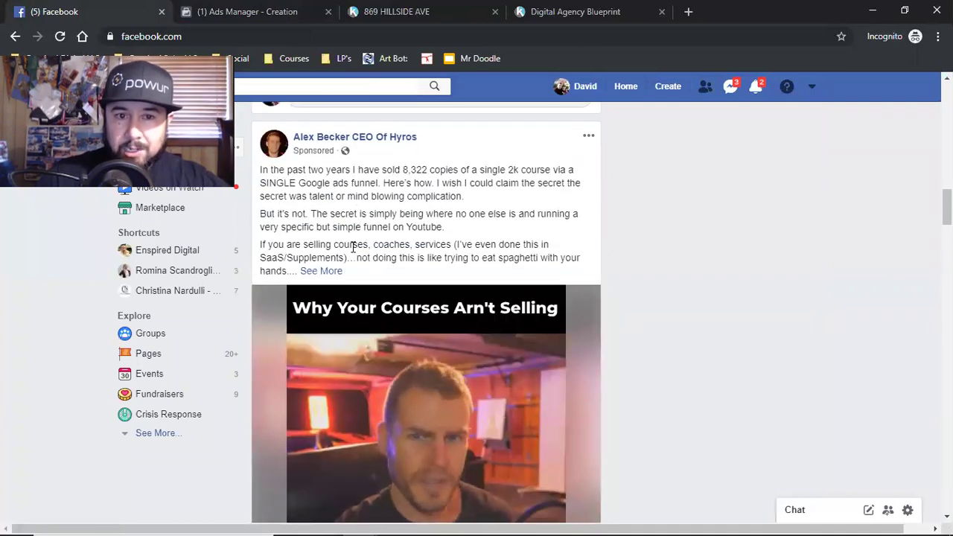
mouse_move(313, 192)
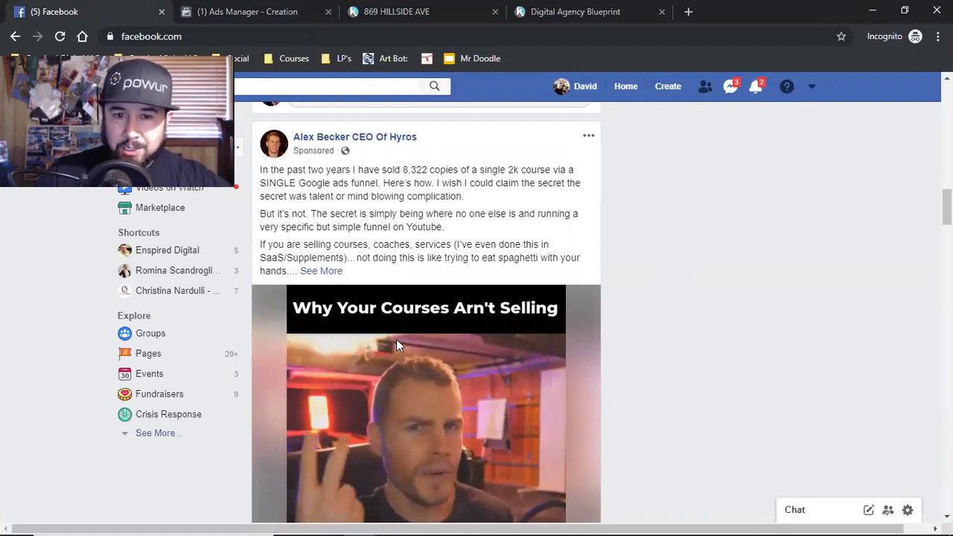
scroll(437, 346, "down", 3)
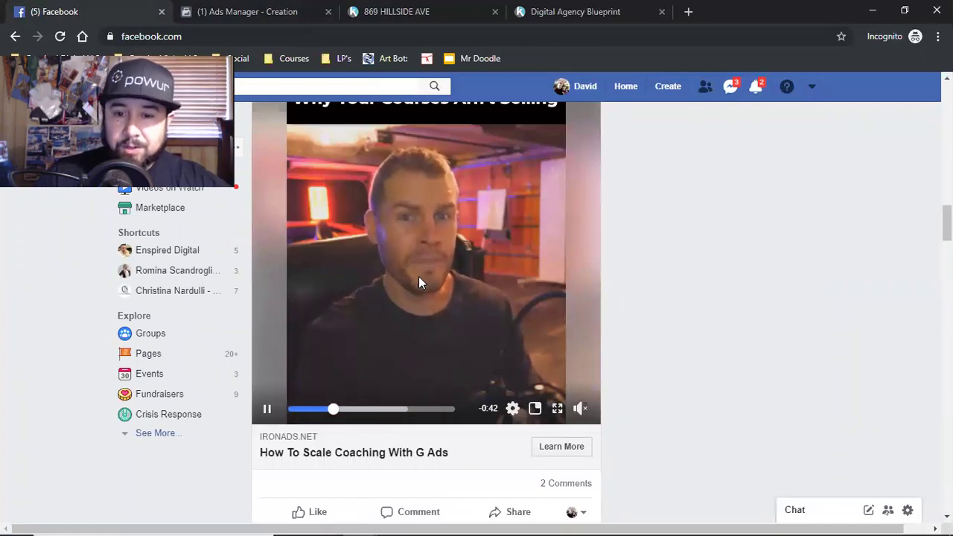
Play the sponsored course ad's video with sound in full screen
left_click(418, 281)
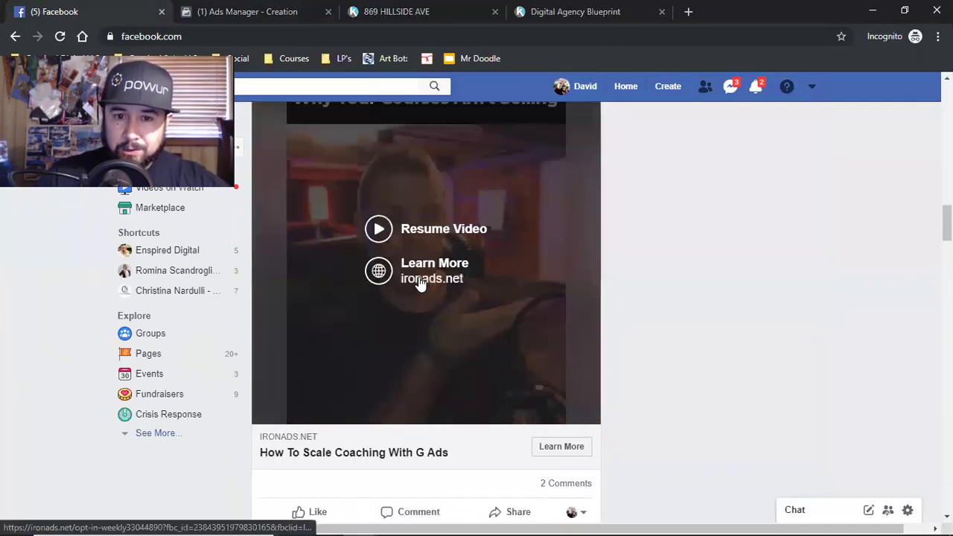
left_click(421, 232)
left_click(420, 232)
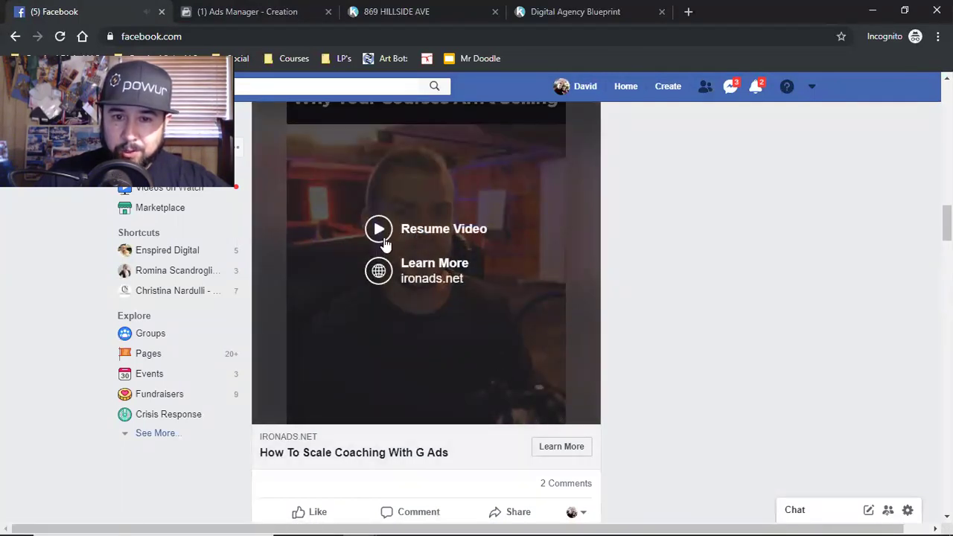
left_click(484, 361)
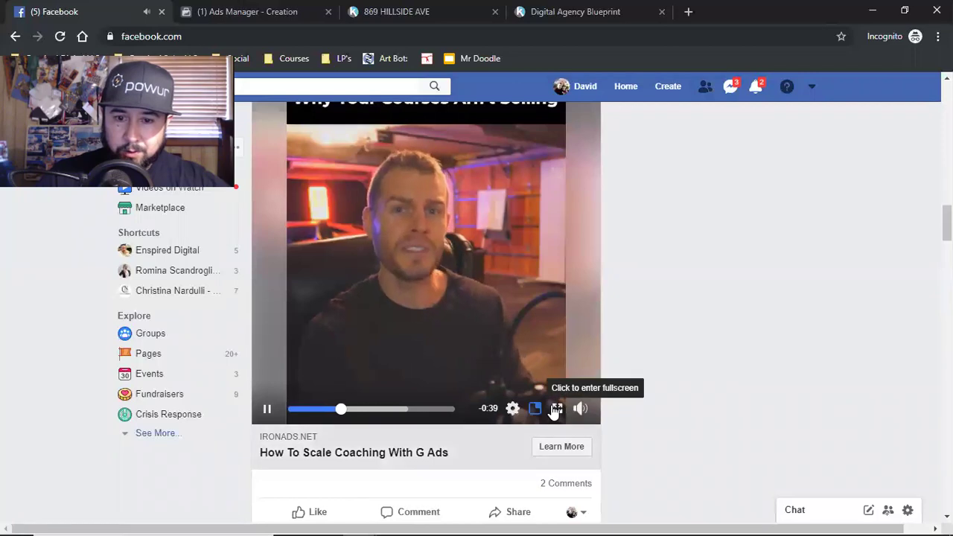
left_click(556, 410)
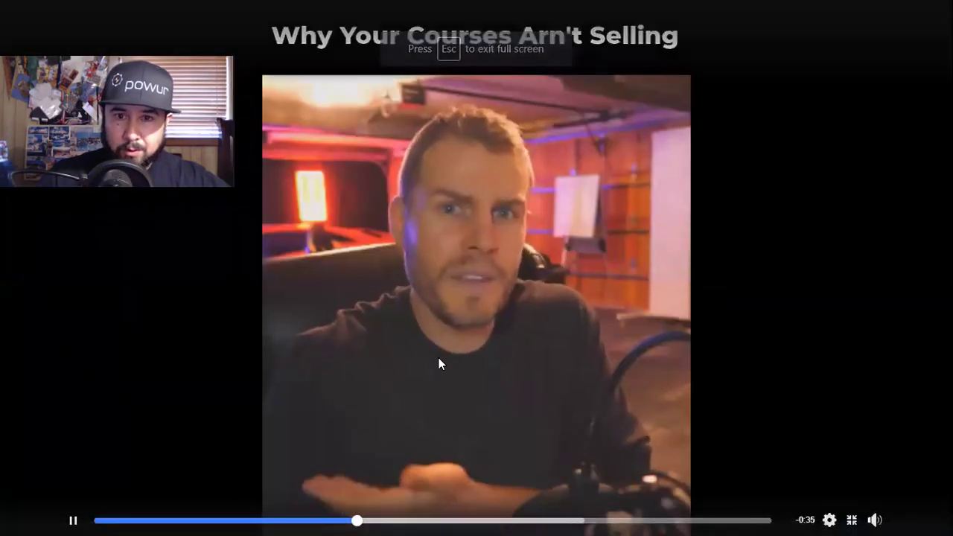
Exit full screen and pause the sponsored course ad's video
left_click(851, 516)
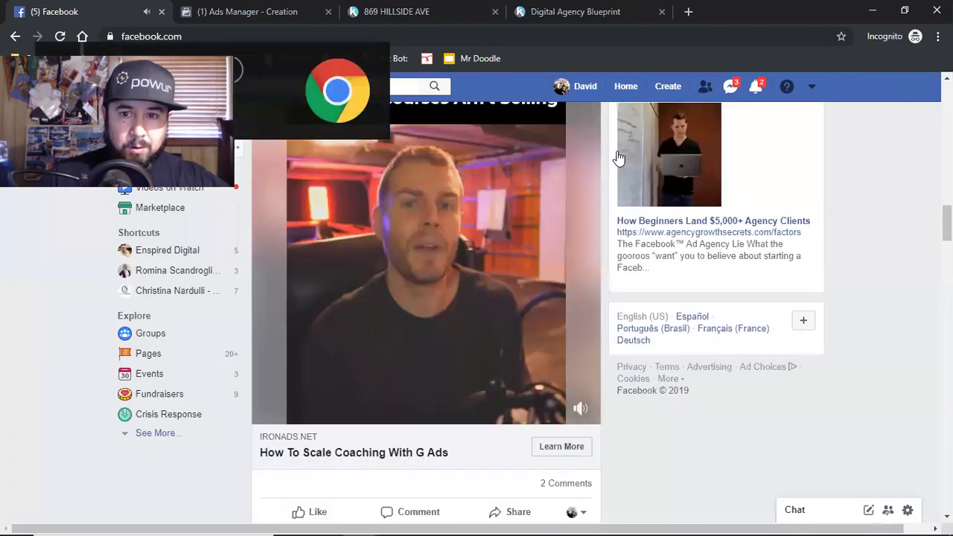
mouse_move(420, 323)
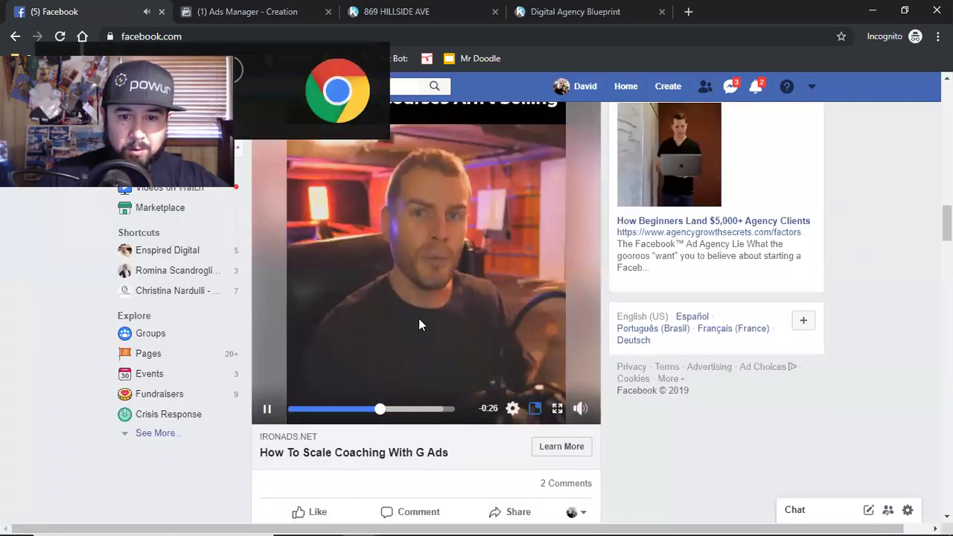
left_click(267, 409)
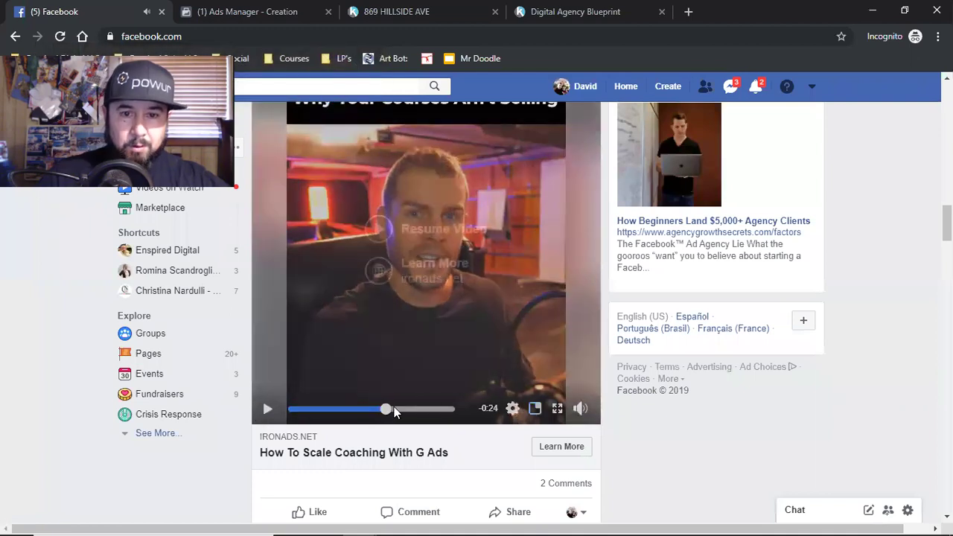
Go over the paused ad's caption again and point out its "How To Scale Coaching With G Ads" headline
scroll(544, 402, "up", 3)
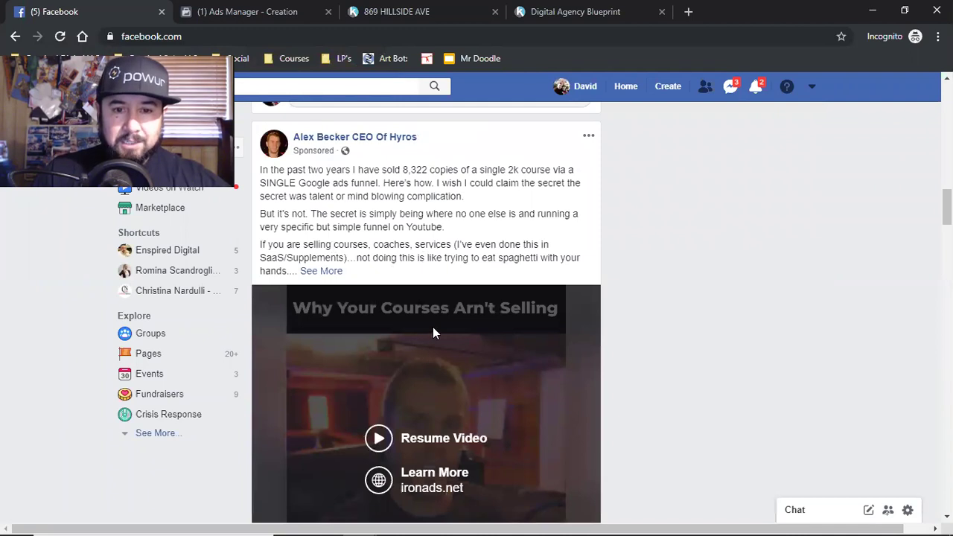
scroll(474, 345, "down", 3)
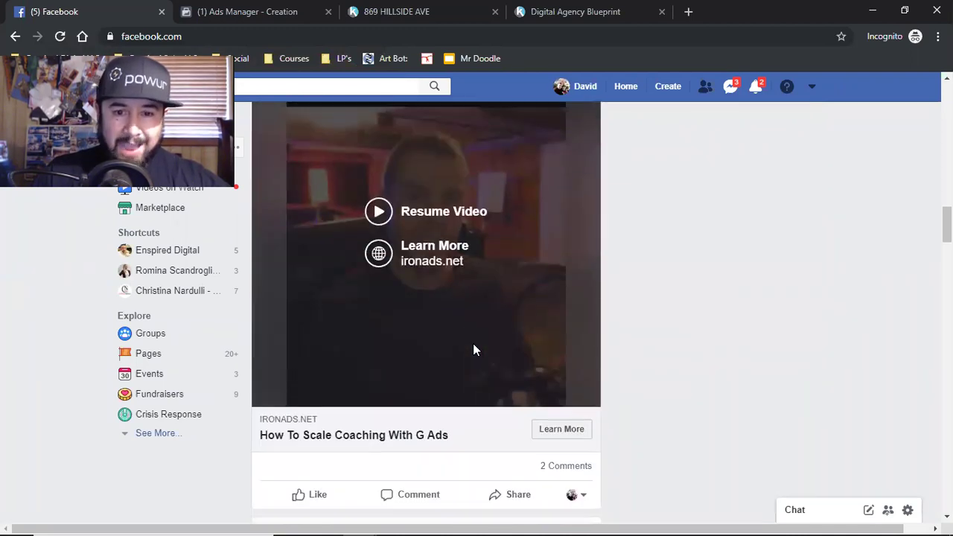
scroll(474, 347, "up", 4)
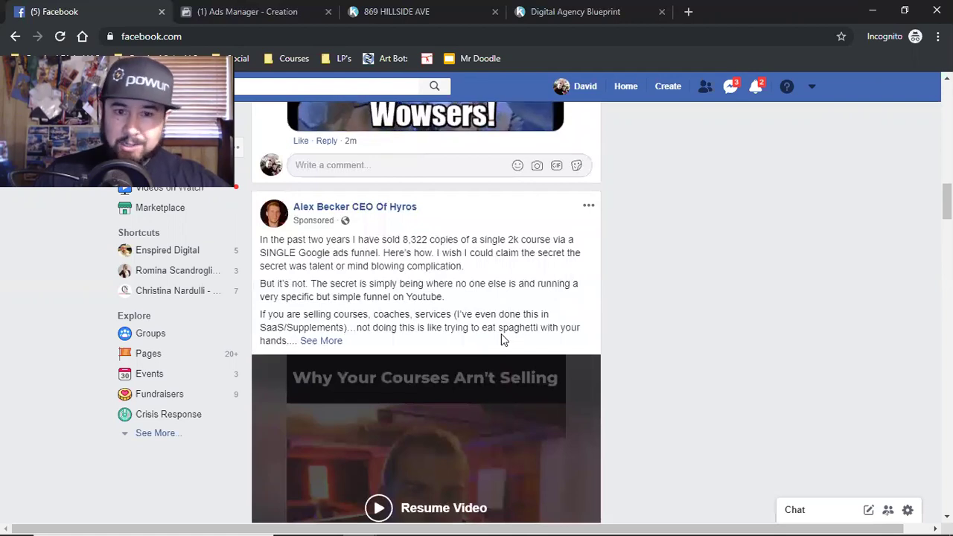
scroll(501, 335, "down", 3)
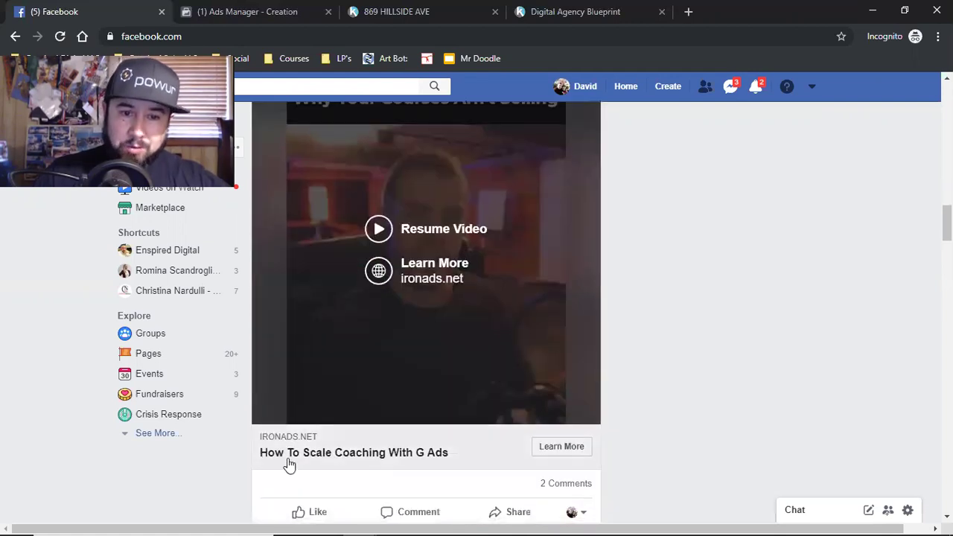
Compare the sponsored course ad's caption and headline with the campaign objectives in Ads Manager, returning to the ad in the Facebook feed
scroll(488, 385, "up", 3)
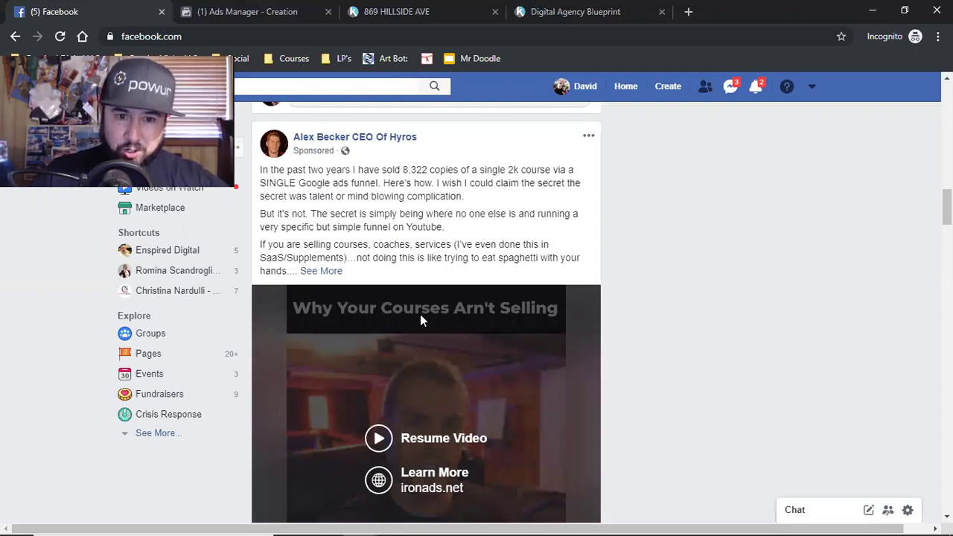
scroll(420, 321, "down", 3)
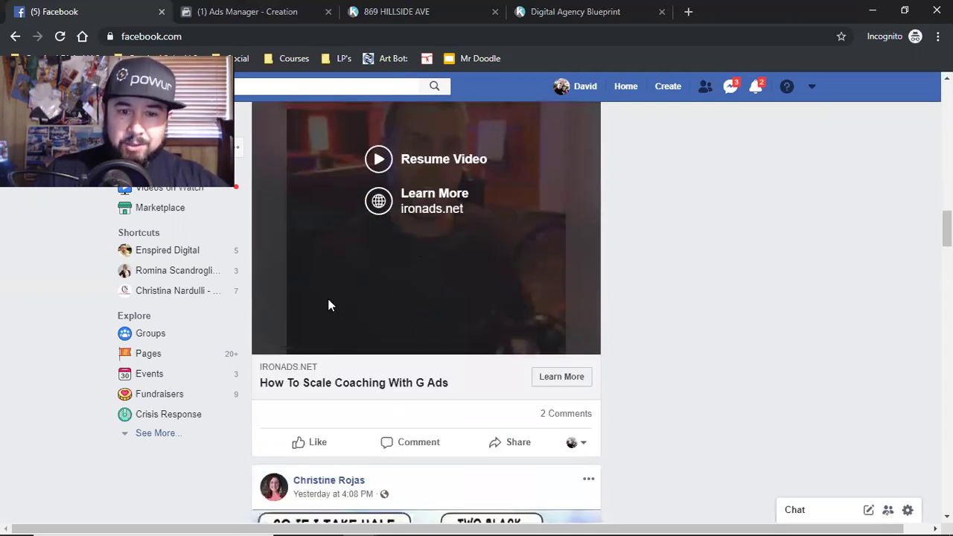
left_click(251, 10)
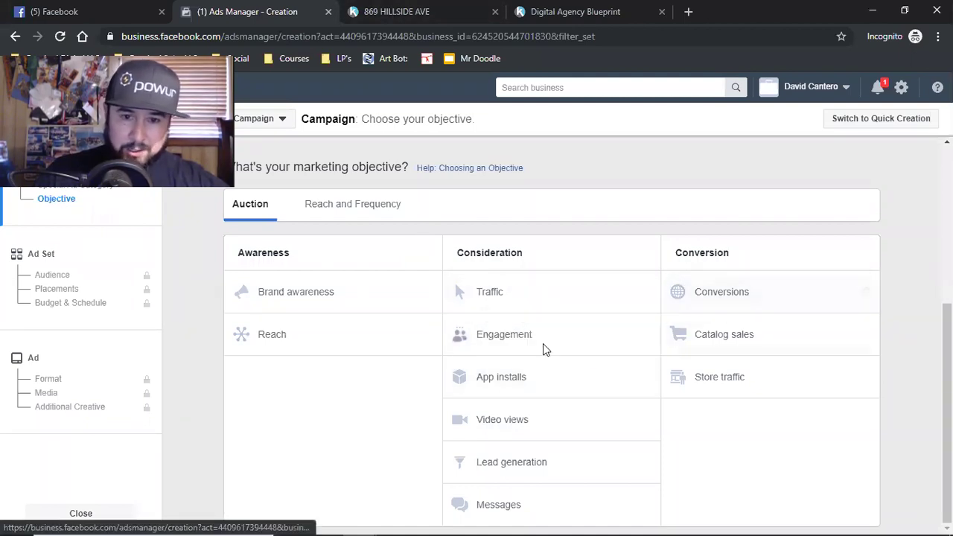
left_click(135, 7)
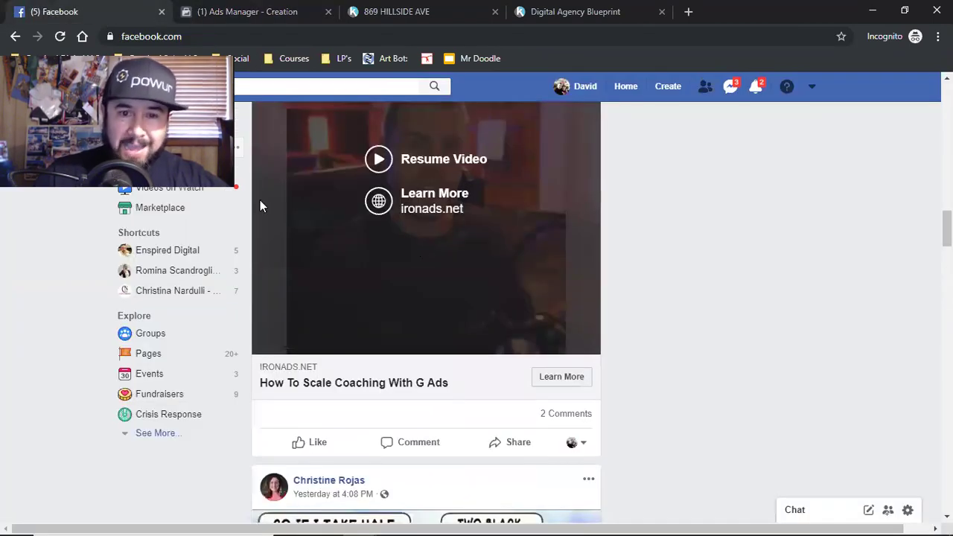
Open the sponsored ad's Learn More landing page, view its Get The Training opt-in form and close the form
left_click(549, 387)
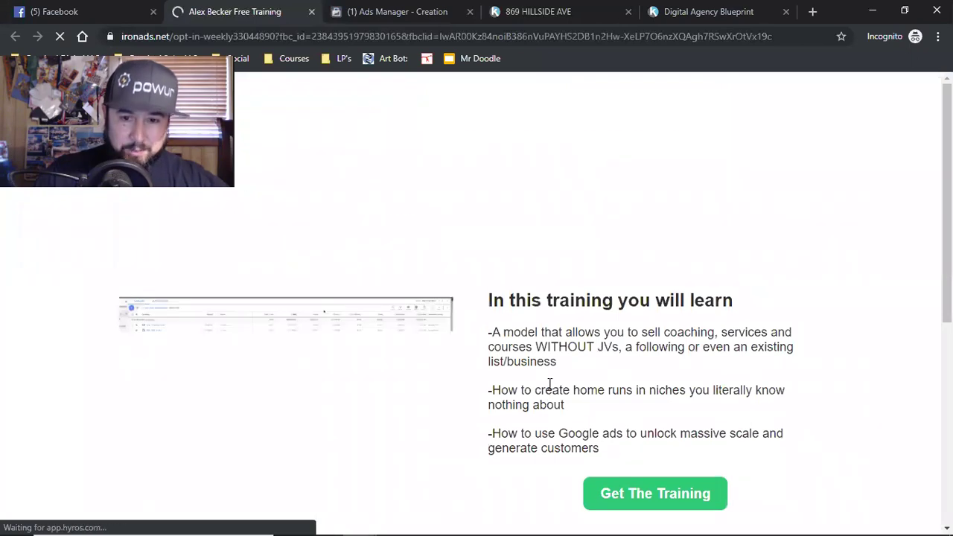
left_click(672, 493)
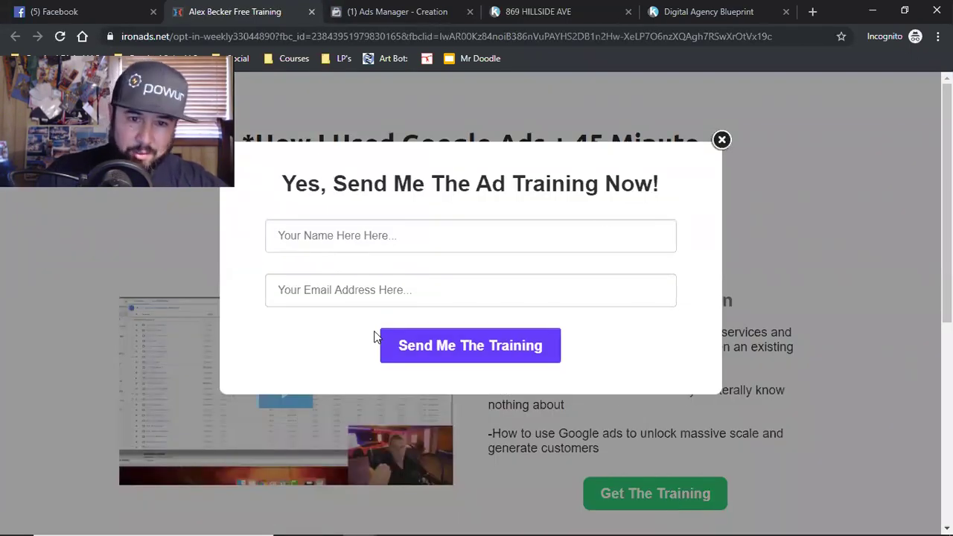
left_click(721, 139)
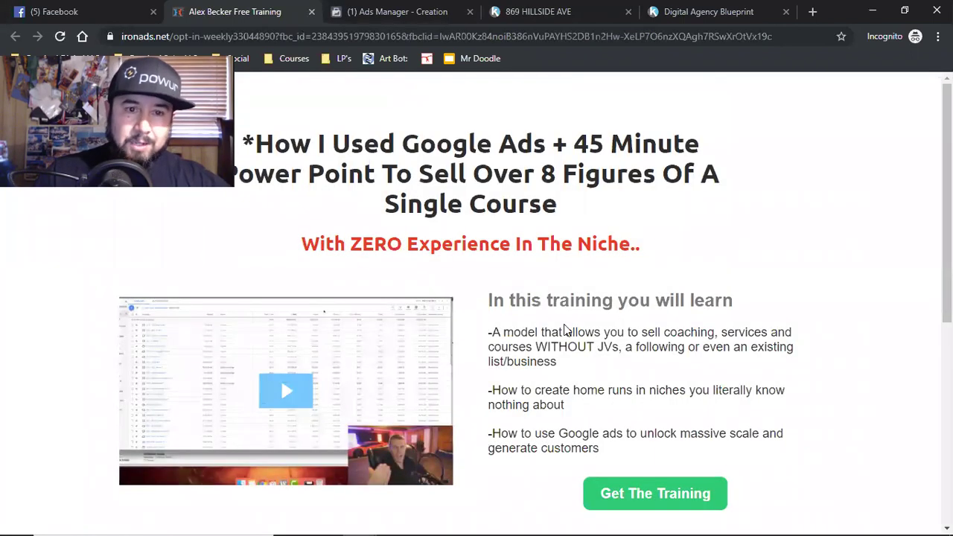
Recheck the sponsored ad's caption in the Facebook feed and examine its ironads.net landing page from headline to footer
left_click(92, 14)
scroll(460, 334, "up", 5)
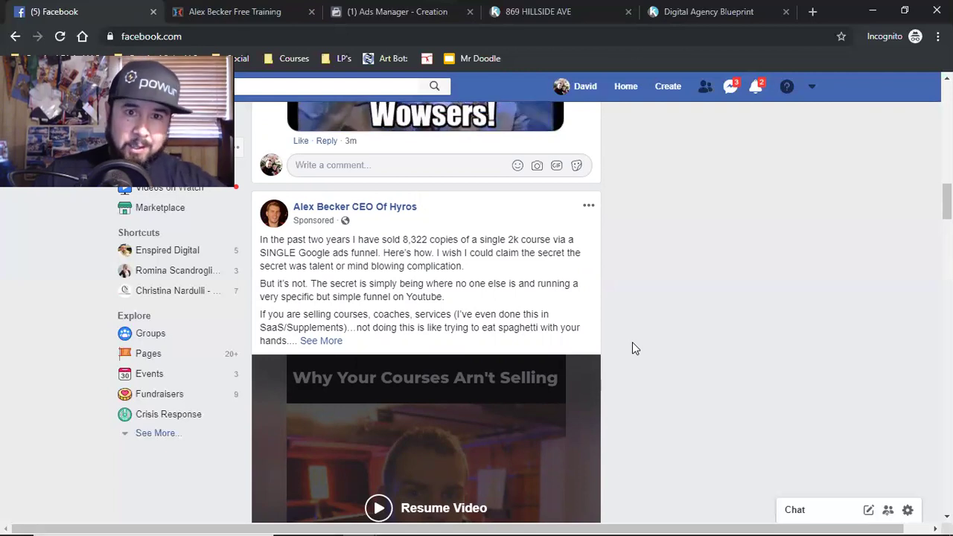
left_click(254, 12)
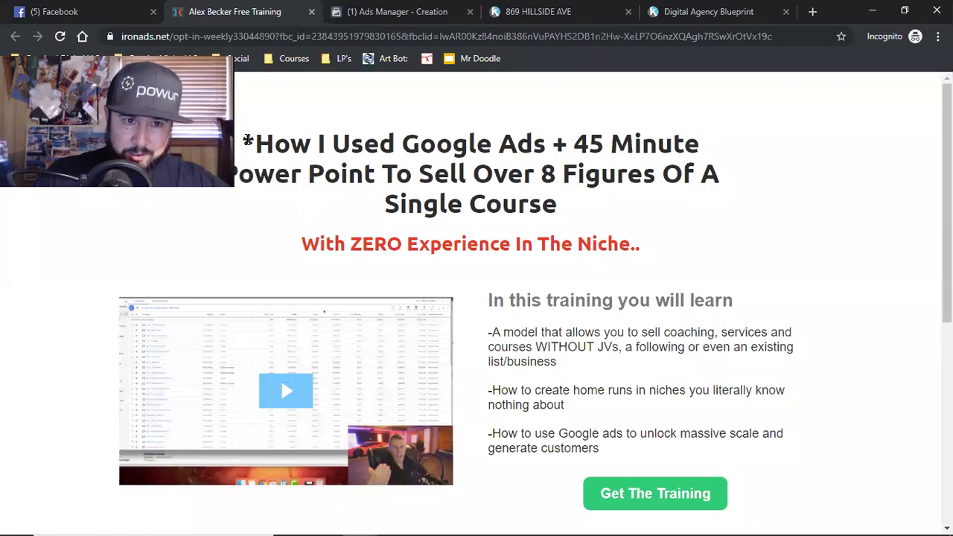
scroll(685, 481, "down", 5)
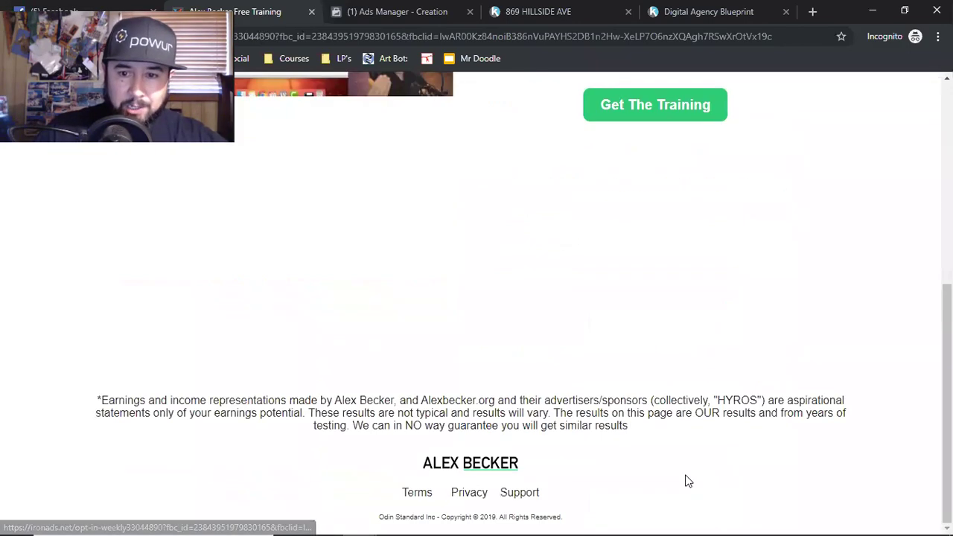
scroll(686, 476, "up", 5)
scroll(685, 477, "down", 5)
scroll(681, 480, "up", 5)
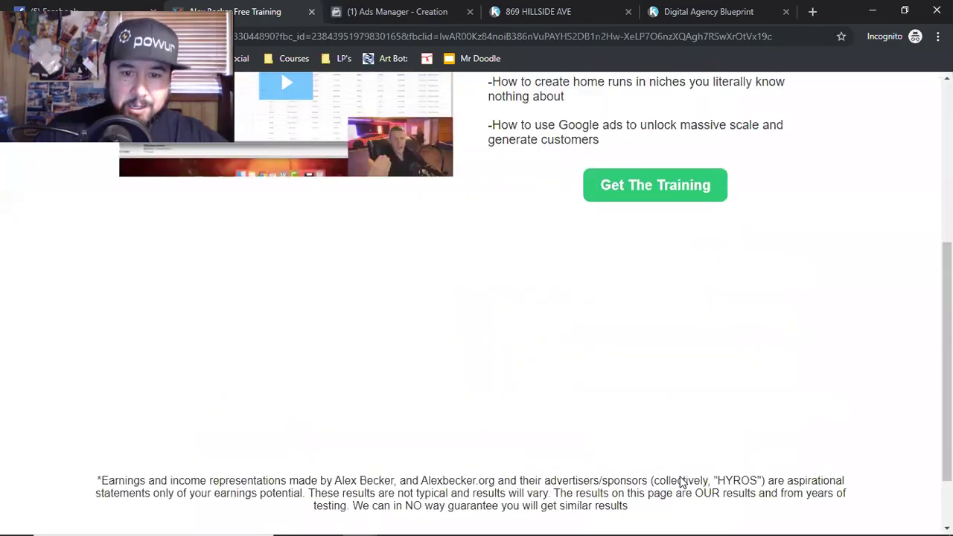
scroll(666, 491, "down", 5)
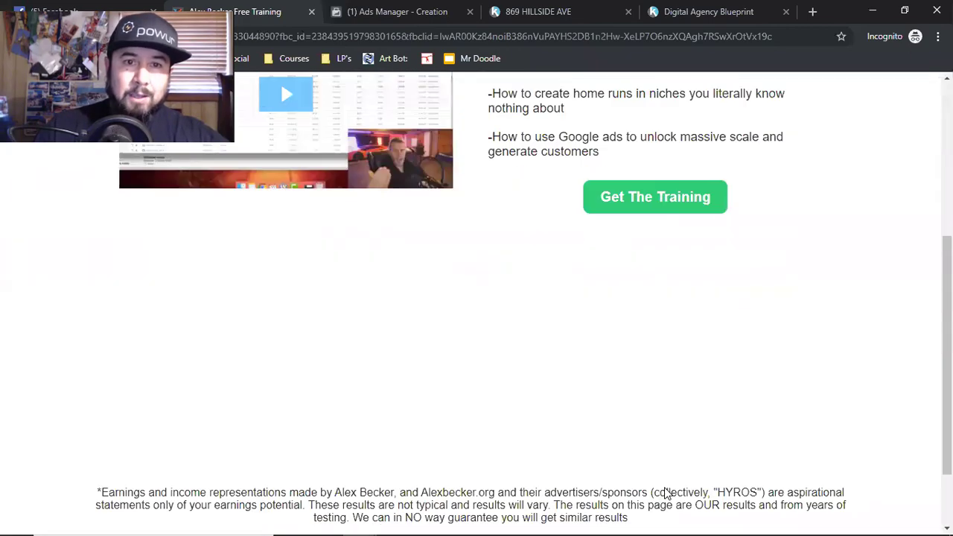
scroll(665, 494, "up", 5)
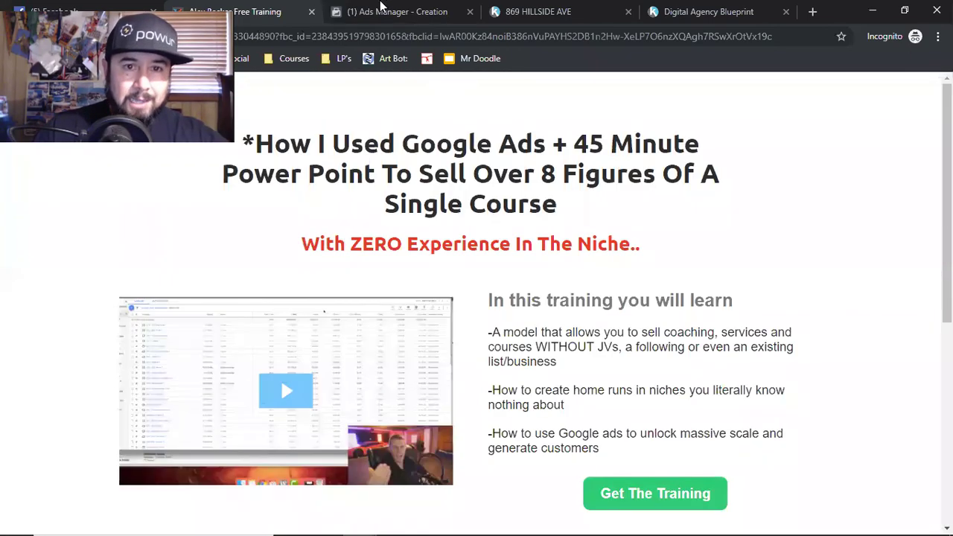
Look at the objectives in Ads Manager and review the sponsored ad's Like, Comment and Share options in the Facebook feed
left_click(376, 13)
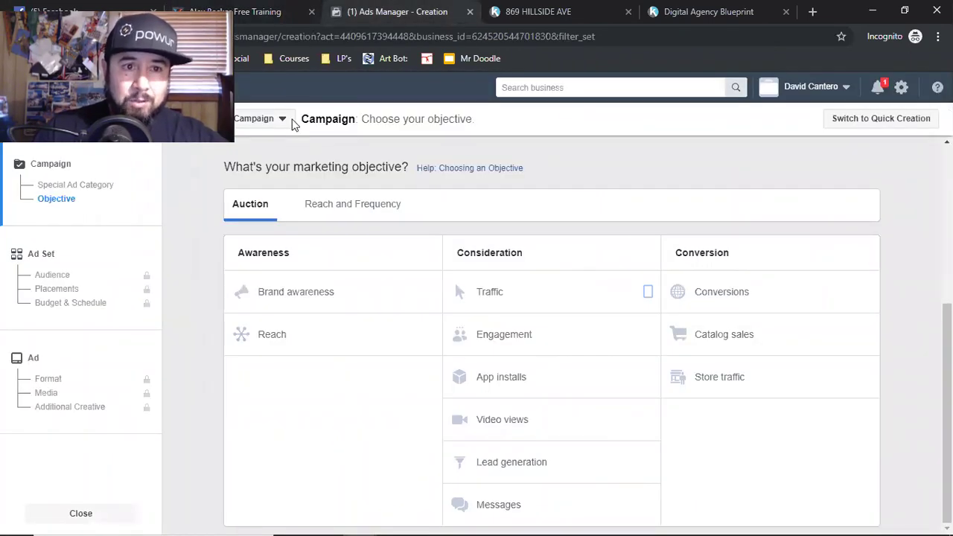
left_click(130, 14)
scroll(358, 456, "down", 4)
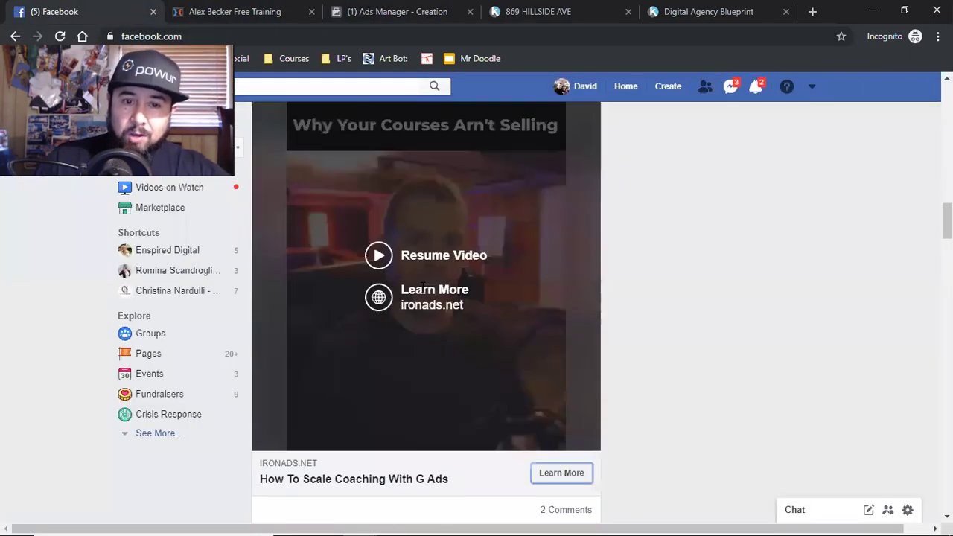
scroll(358, 456, "down", 1)
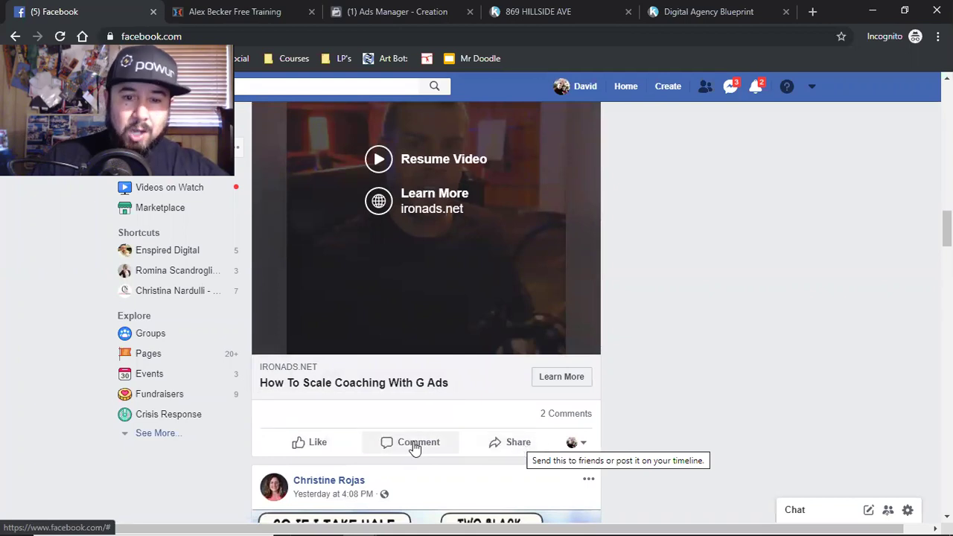
Point out the Conversions objective in Ads Manager and relate it to the sponsored ad's Learn More link on Facebook
left_click(397, 8)
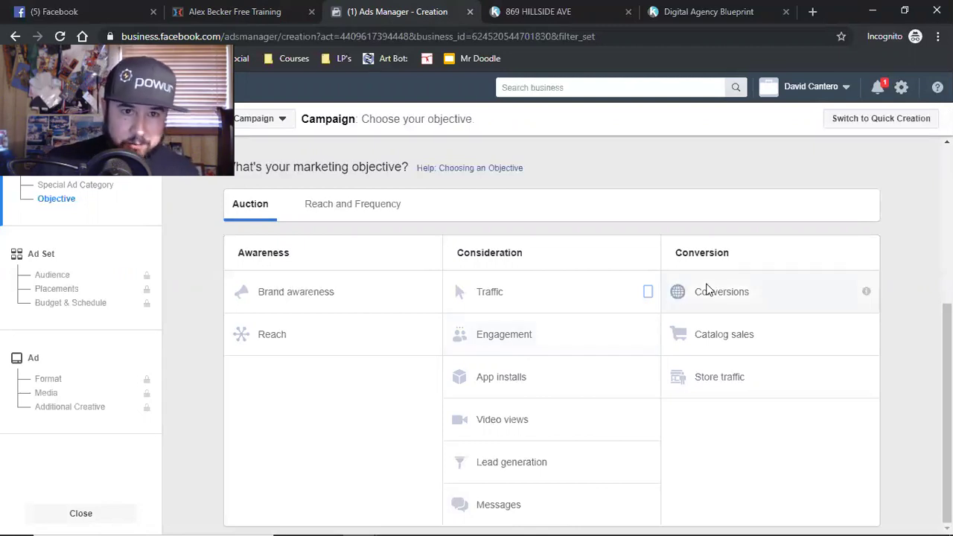
left_click(78, 14)
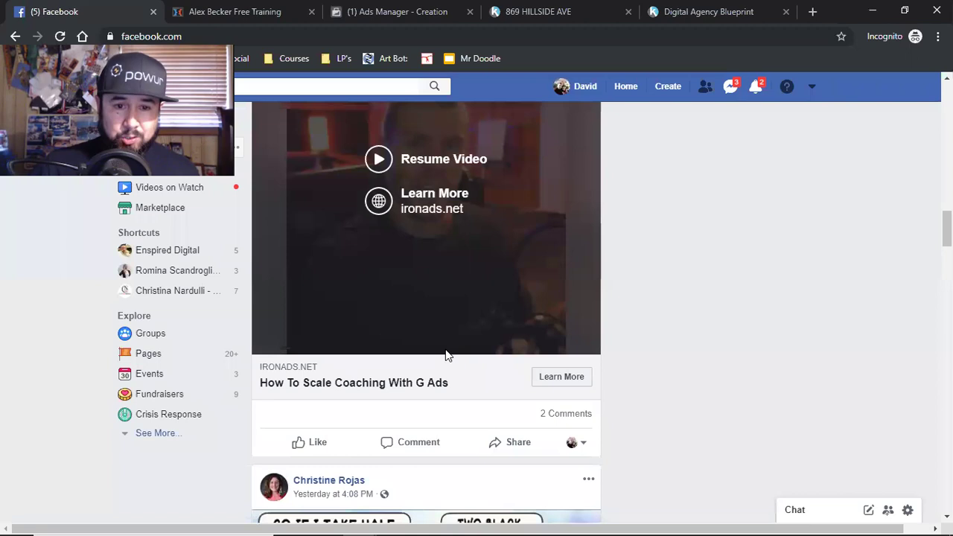
scroll(446, 355, "up", 2)
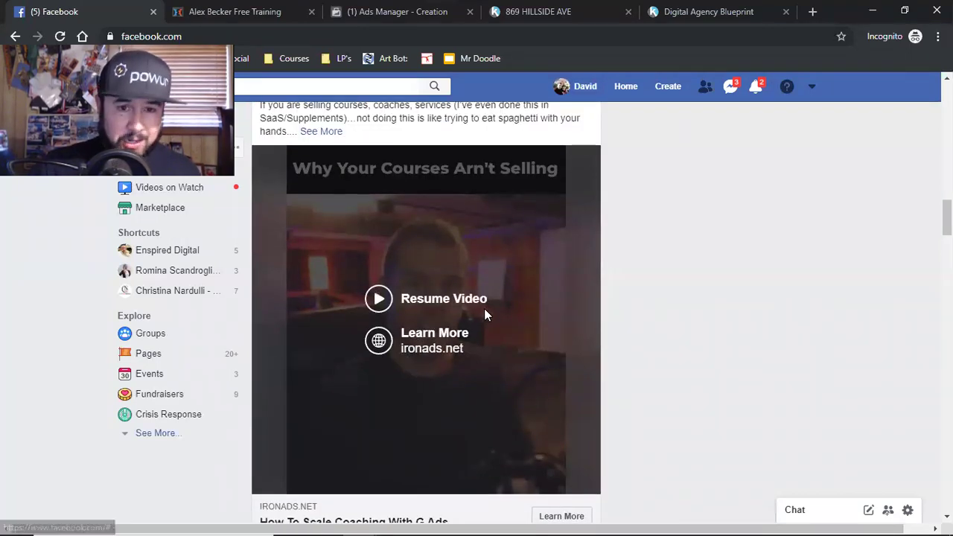
scroll(491, 335, "down", 1)
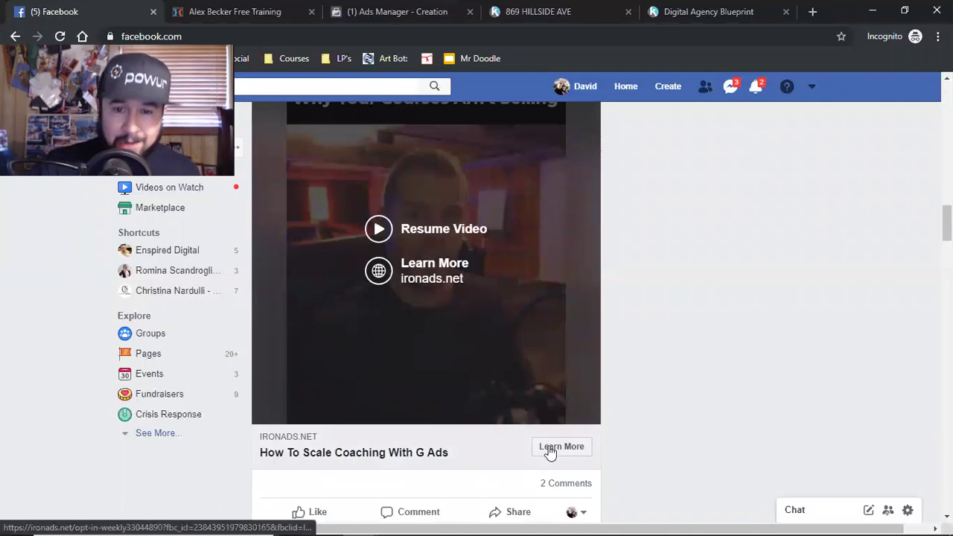
scroll(513, 443, "down", 1)
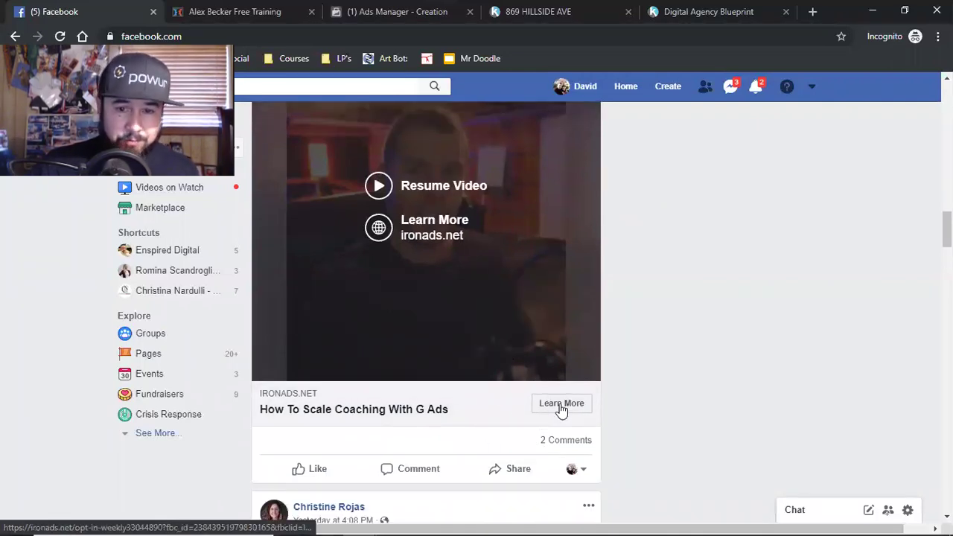
Return to the ironads.net landing page, show its Get The Training opt-in form again and close it
left_click(359, 16)
left_click(247, 10)
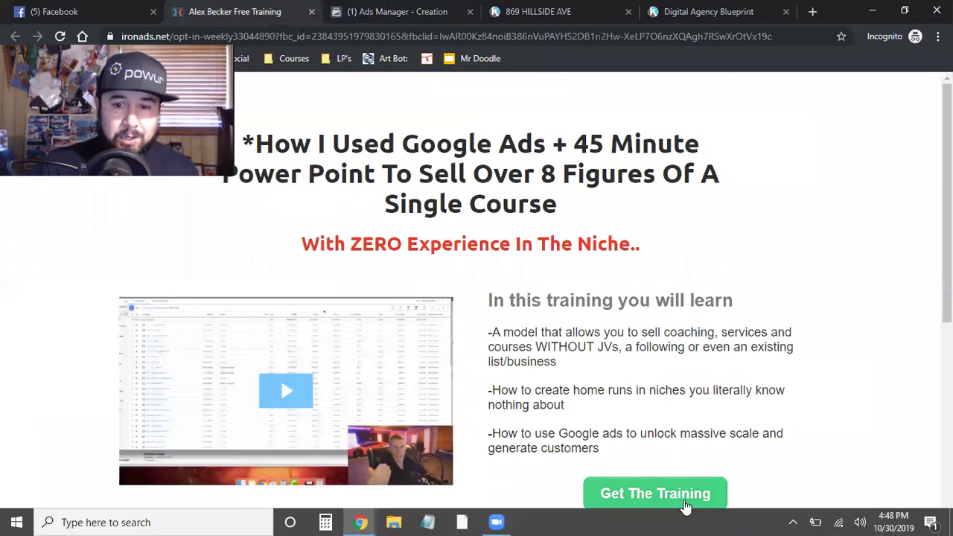
left_click(634, 499)
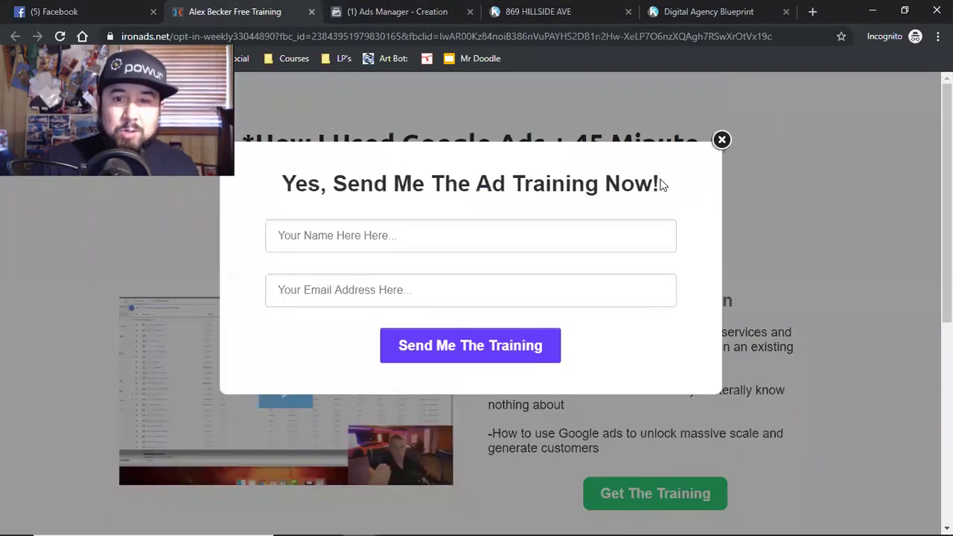
left_click(721, 141)
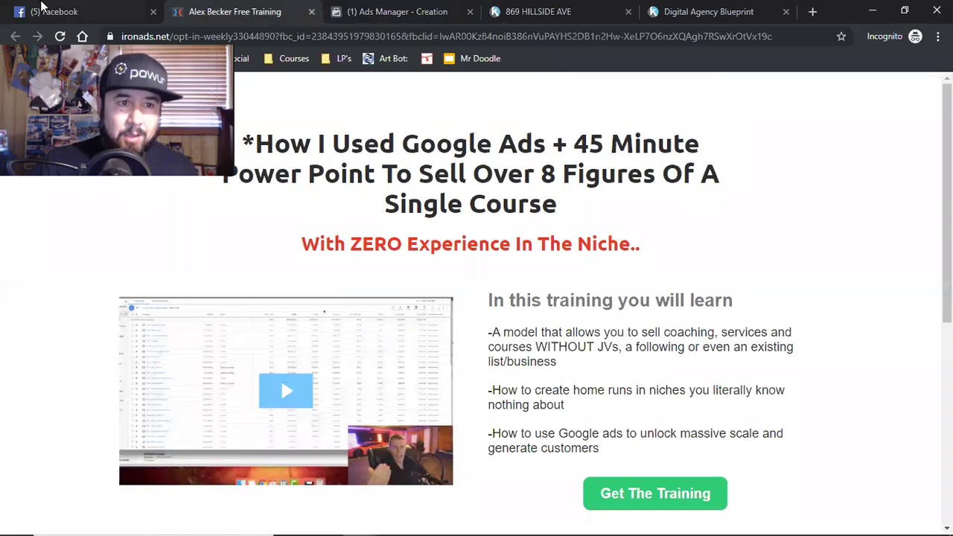
Relate the sponsored Facebook ad to the Conversions objective in Ads Manager and bring up the landing page's opt-in form
key("ctrl+shift+Tab")
scroll(460, 318, "up", 3)
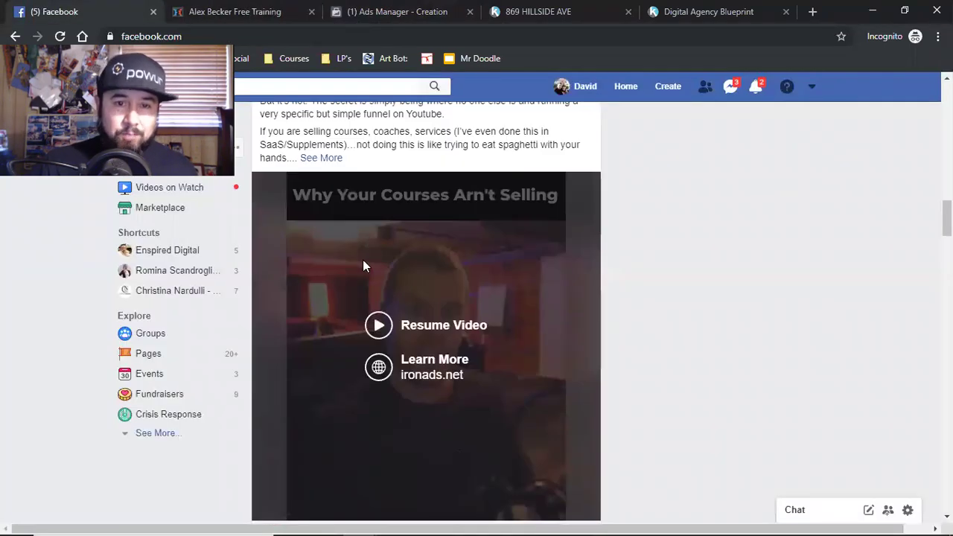
left_click(367, 11)
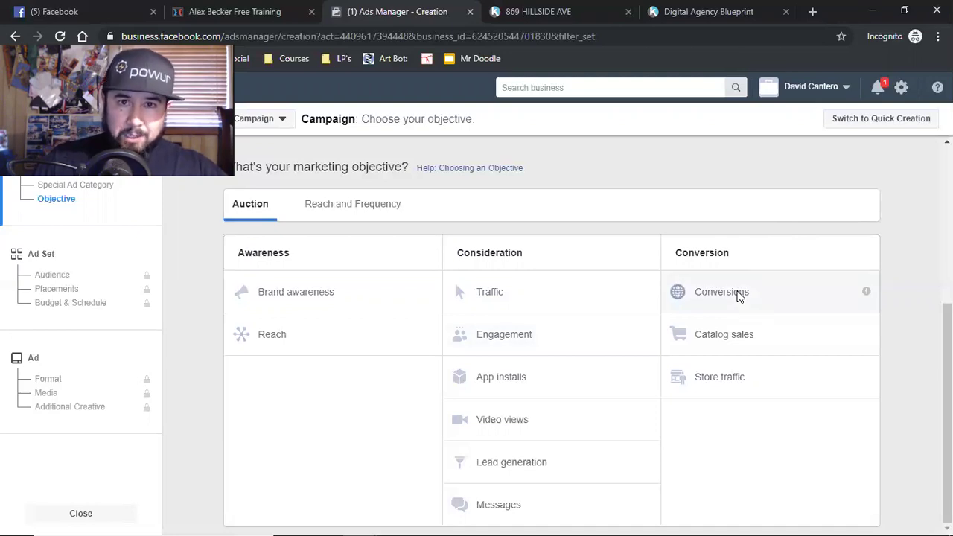
key("ctrl+shift+Tab")
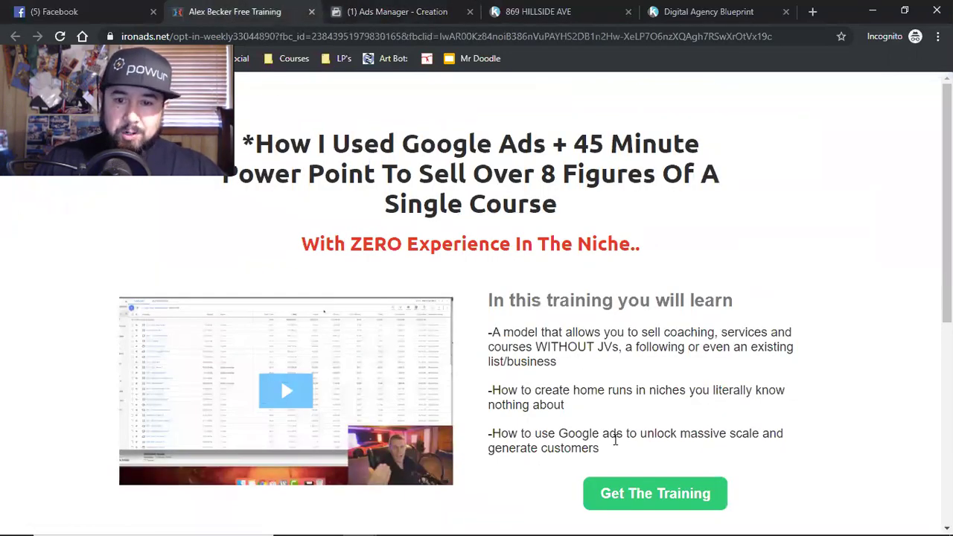
left_click(613, 484)
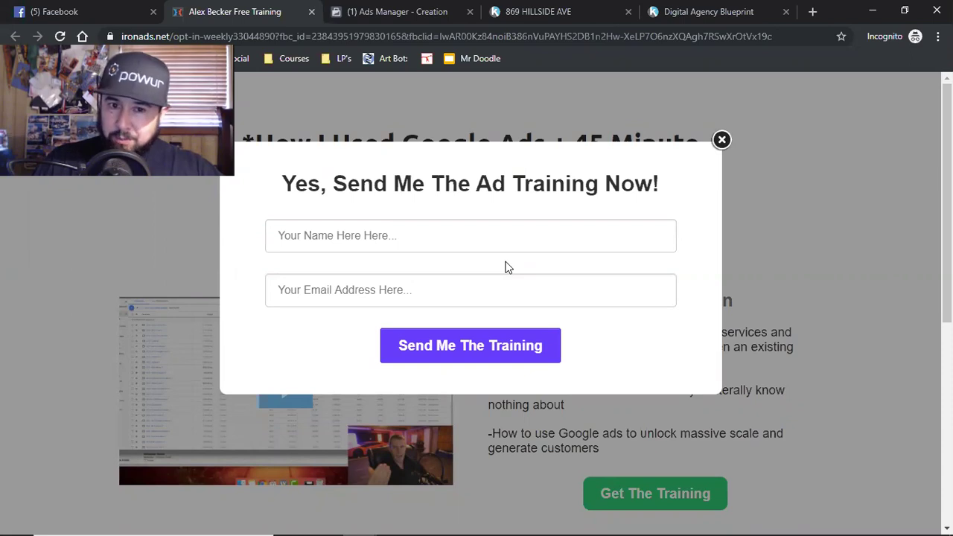
Load fbads4beginners.com in place of the ironads.net page and open its Teach Me Facebook Ads! sign-up form
left_click(364, 39)
type("fbads4beginners.com")
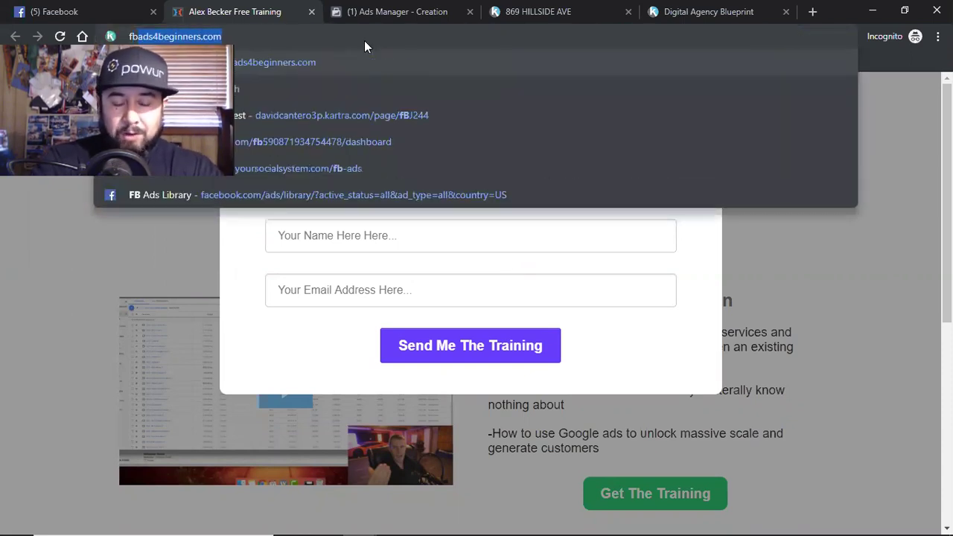
key("Return")
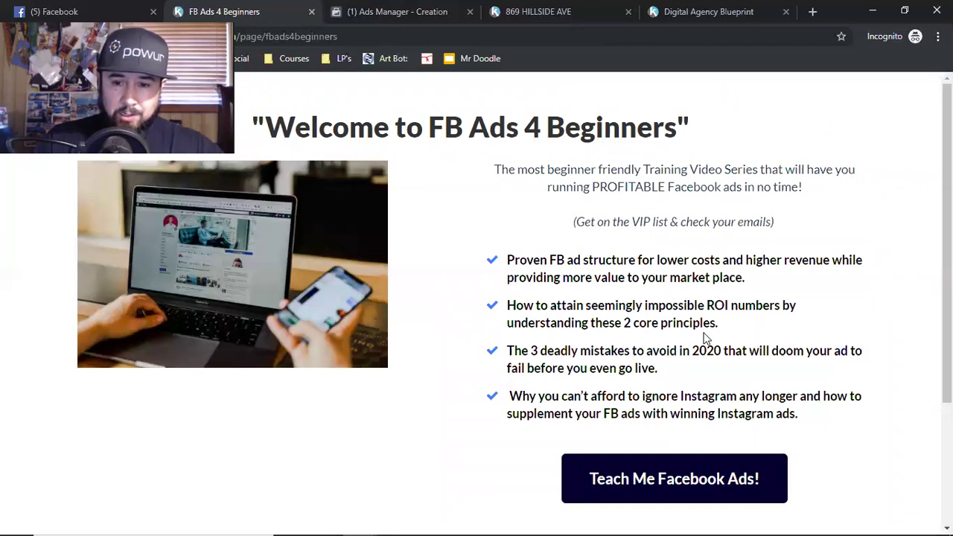
left_click(677, 481)
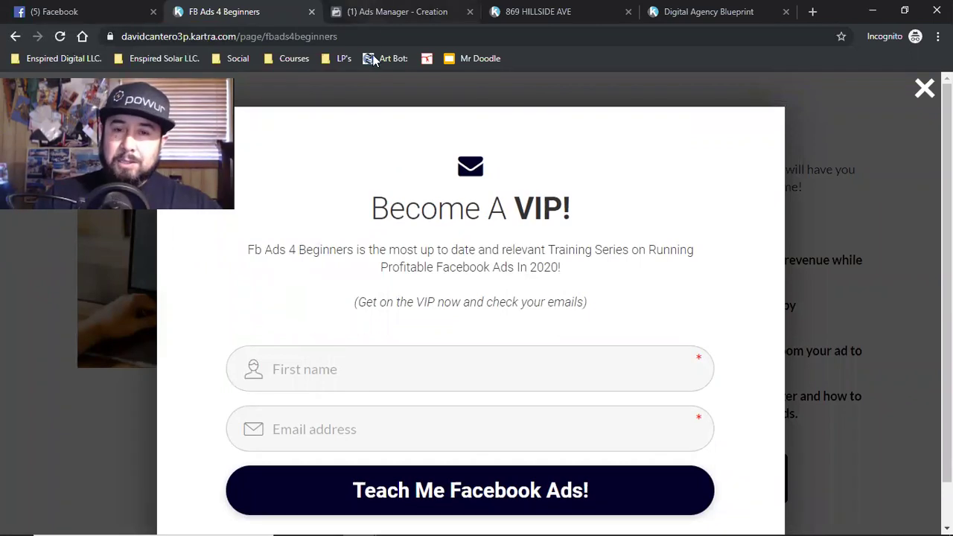
Check the Traffic and Conversions objectives in Ads Manager, then close the VIP sign-up form and review the FB Ads 4 Beginners page
left_click(384, 9)
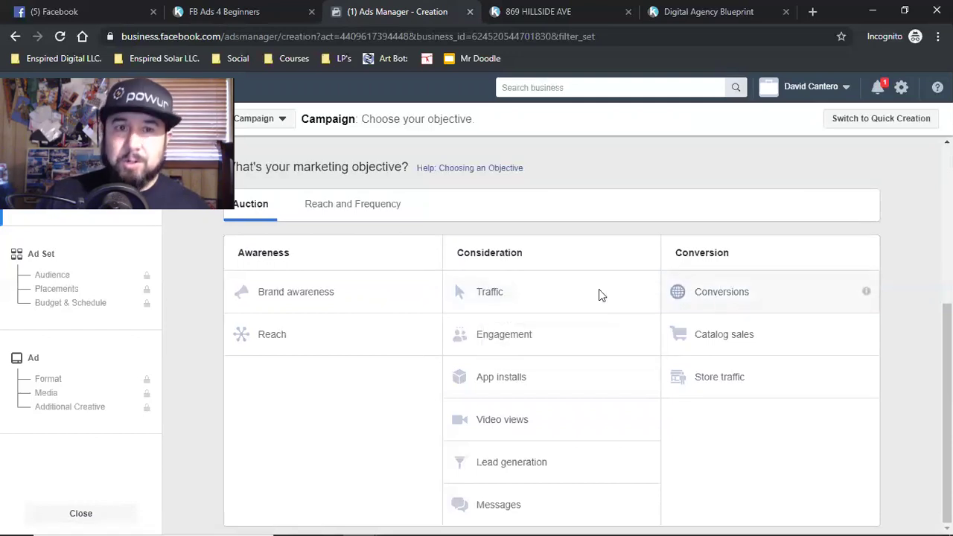
left_click(272, 11)
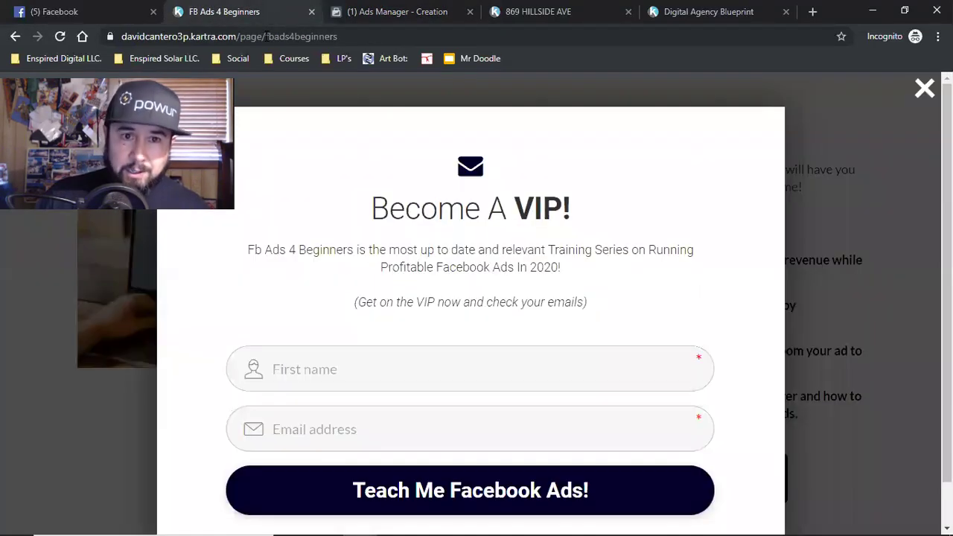
left_click(921, 87)
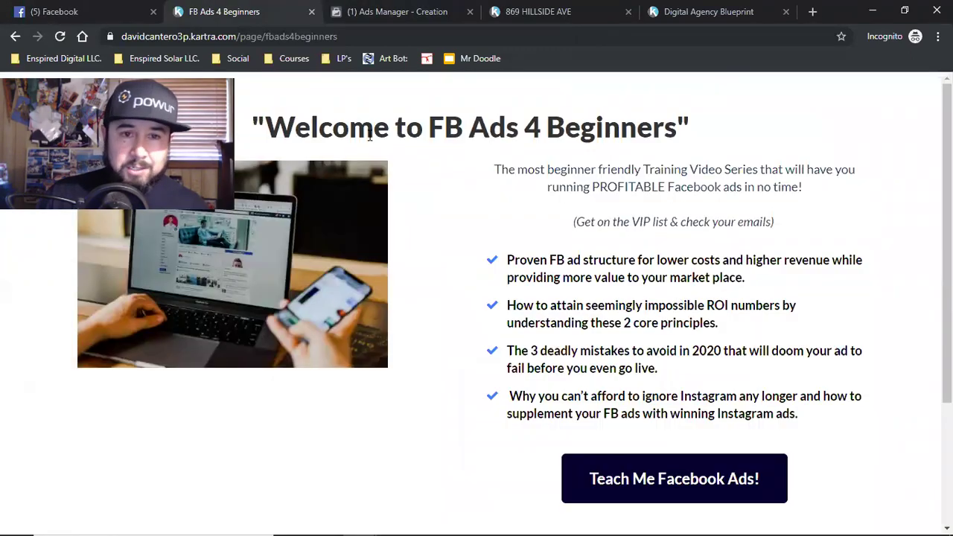
scroll(602, 381, "down", 2)
scroll(602, 381, "up", 3)
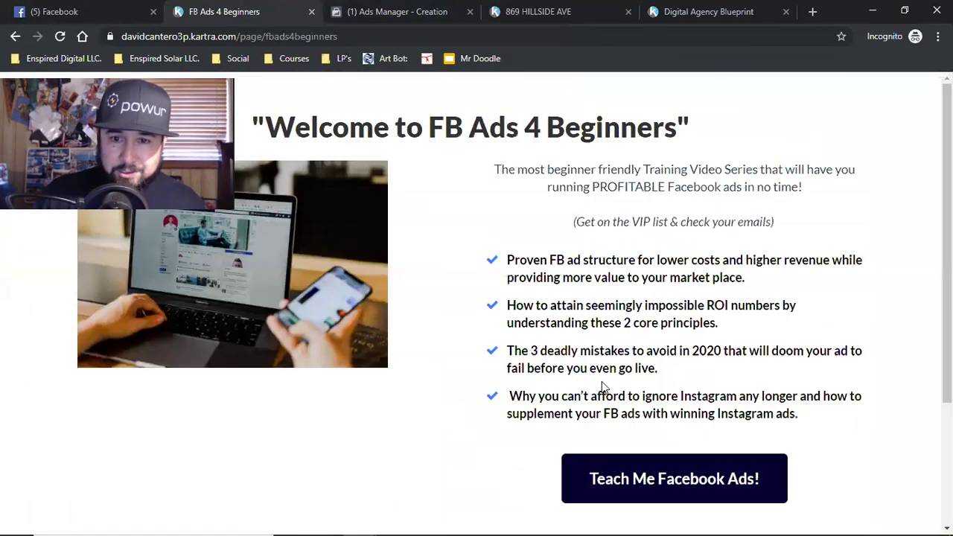
Show the Teach Me Facebook Ads! sign-up form on the FB Ads 4 Beginners page again and close it
scroll(604, 381, "down", 2)
left_click(677, 340)
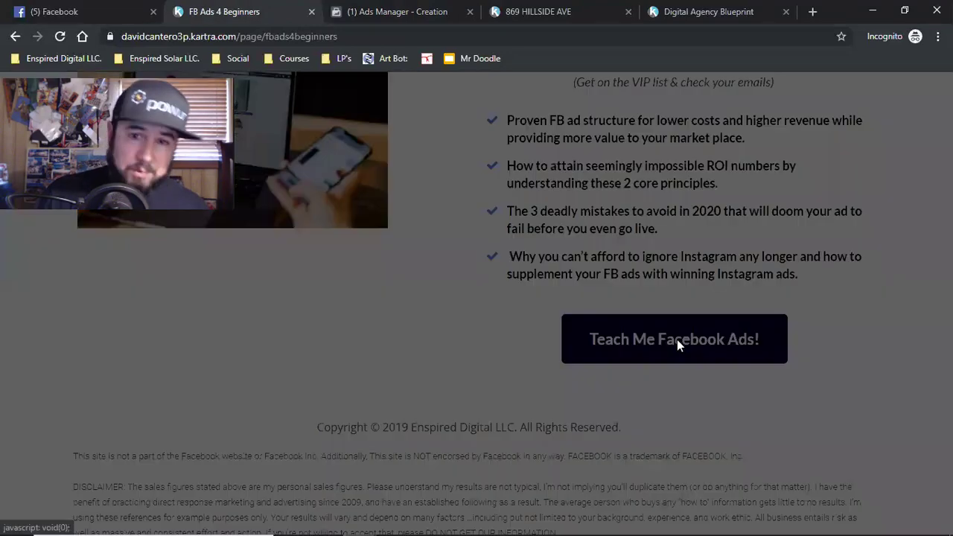
left_click(924, 89)
scroll(823, 183, "up", 2)
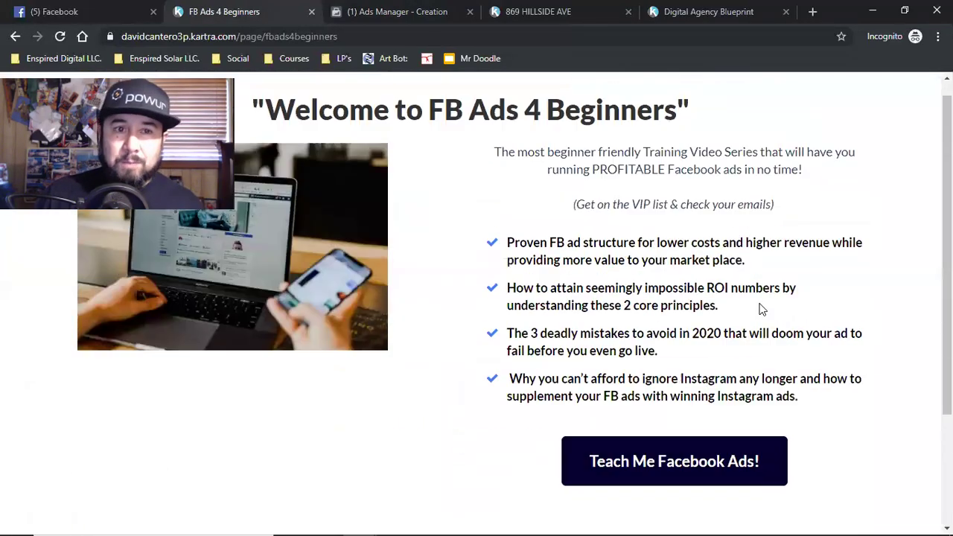
Load digitalagencyblueprint.com in place of the FB Ads 4 Beginners page
left_click(263, 38)
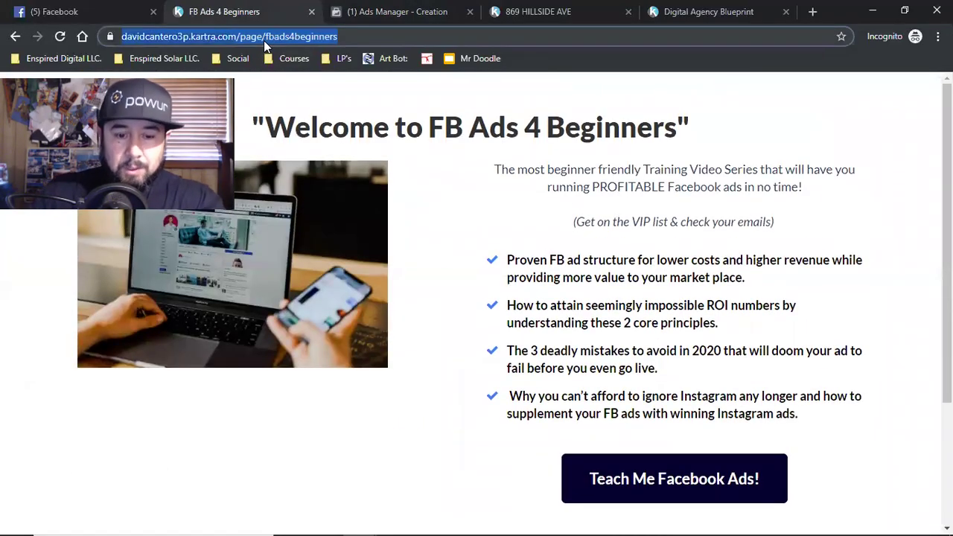
type("digitalagencyblueprint.com")
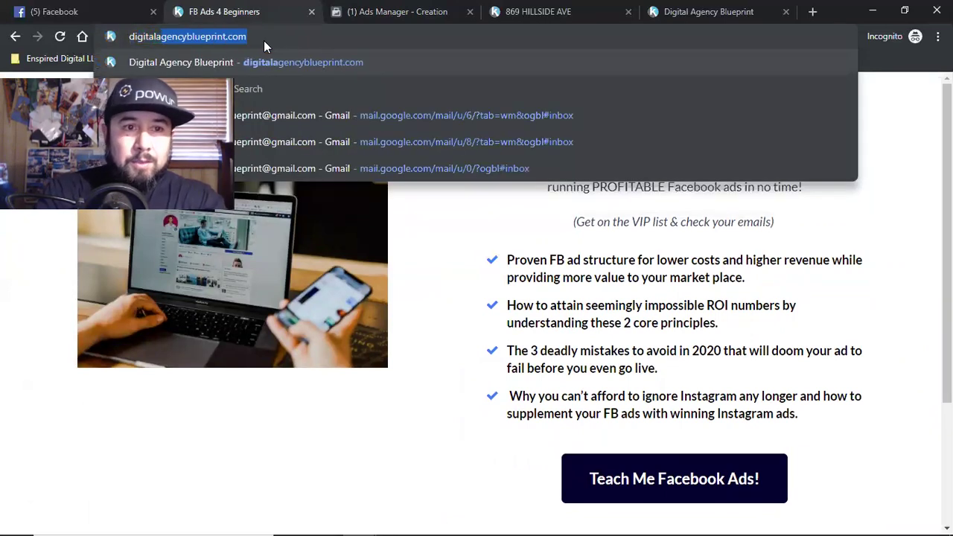
key("Return")
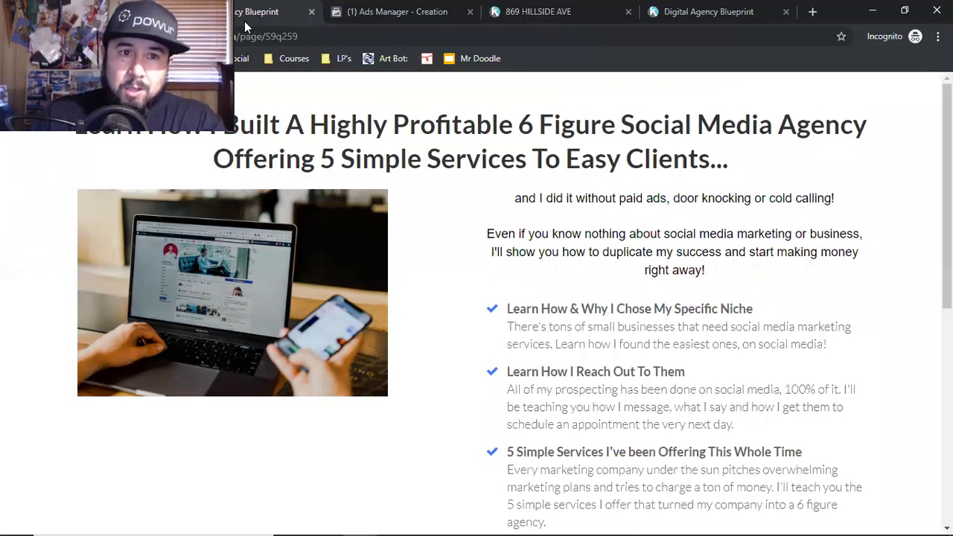
Switch back to the Ads Manager campaign creation page and review the marketing objectives under Awareness, Consideration and Conversion
left_click(412, 16)
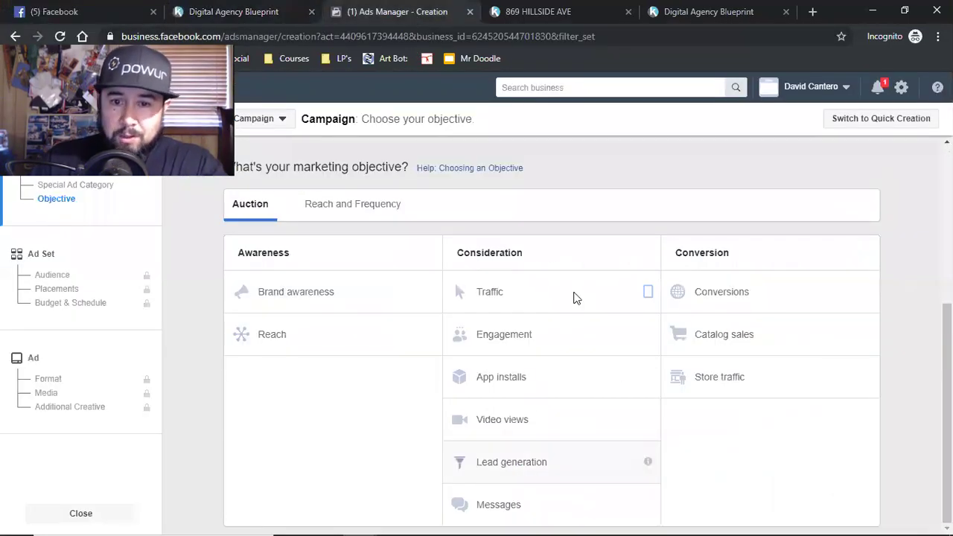
scroll(568, 367, "up", 2)
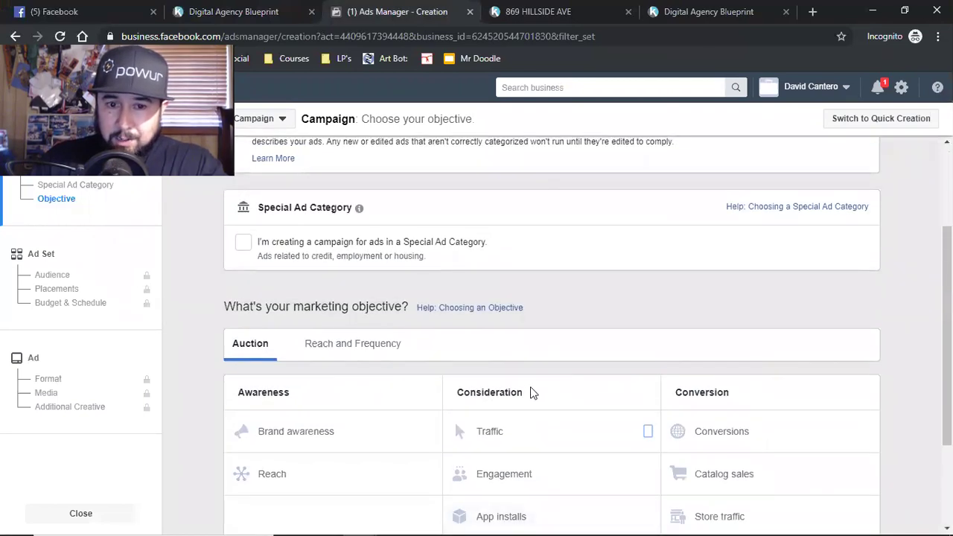
scroll(531, 392, "down", 2)
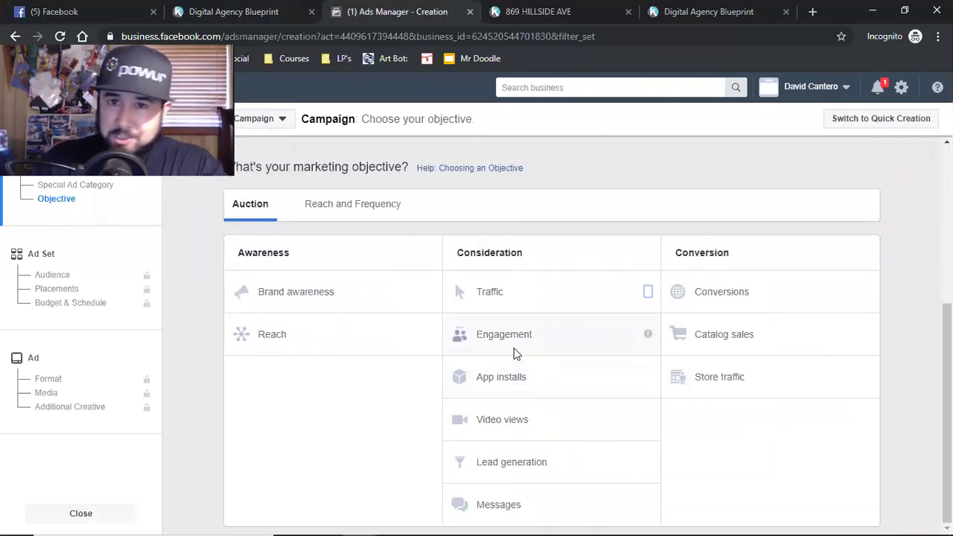